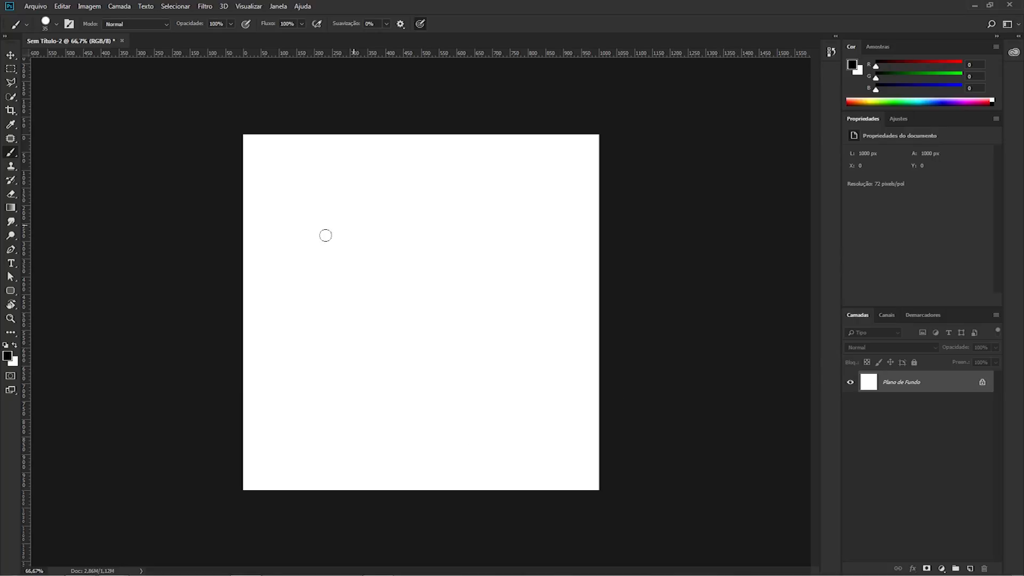
Handwrite the word WACOM in black across the middle of the canvas with the Brush tool.
{"action": "mouse_move", "coordinate": [288, 277]}
{"action": "left_mouse_down"}
{"action": "mouse_move", "coordinate": [299, 320]}
{"action": "mouse_move", "coordinate": [342, 272]}
{"action": "left_mouse_up"}
{"action": "left_click_drag", "start_coordinate": [361, 335], "coordinate": [397, 318]}
{"action": "left_click_drag", "start_coordinate": [368, 312], "coordinate": [424, 316]}
{"action": "mouse_move", "coordinate": [437, 307]}
{"action": "left_mouse_down"}
{"action": "mouse_move", "coordinate": [469, 281]}
{"action": "mouse_move", "coordinate": [488, 291]}
{"action": "left_mouse_up"}
{"action": "left_click_drag", "start_coordinate": [492, 298], "coordinate": [572, 294]}
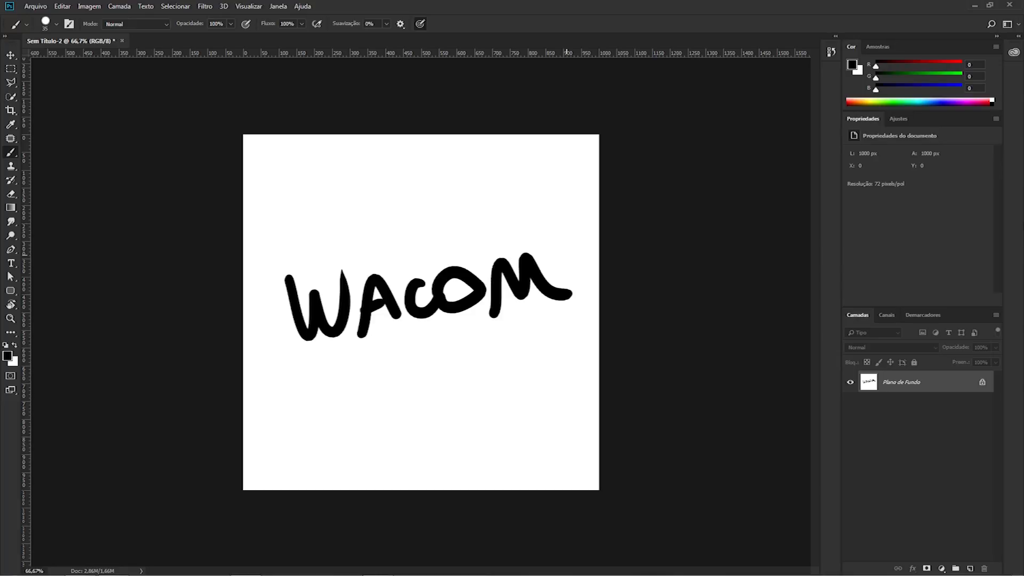
{"action": "key", "text": "e"}
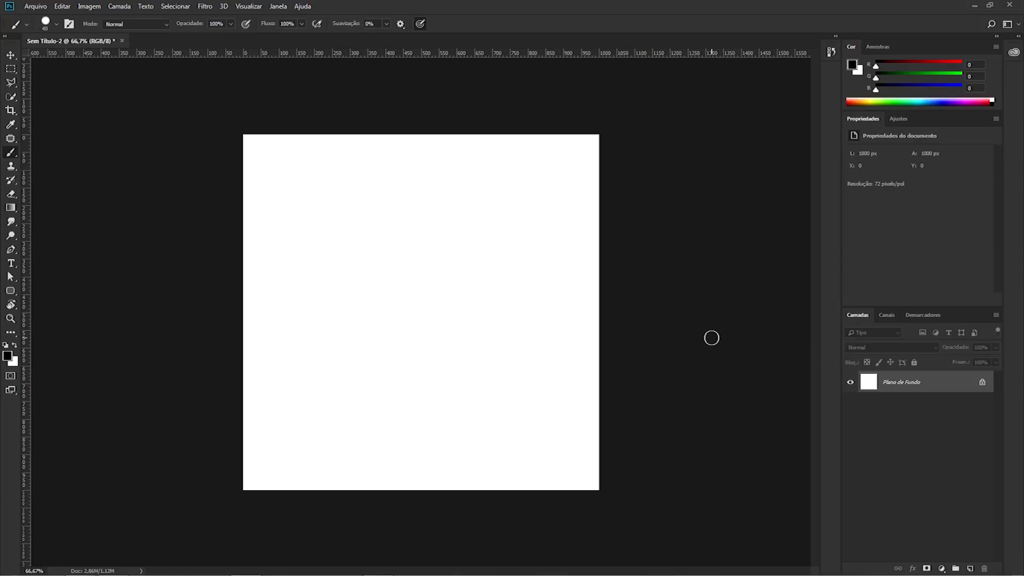
Switch the workspace to the Pintura layout.
{"action": "left_click", "coordinate": [277, 6]}
{"action": "mouse_move", "coordinate": [302, 29]}
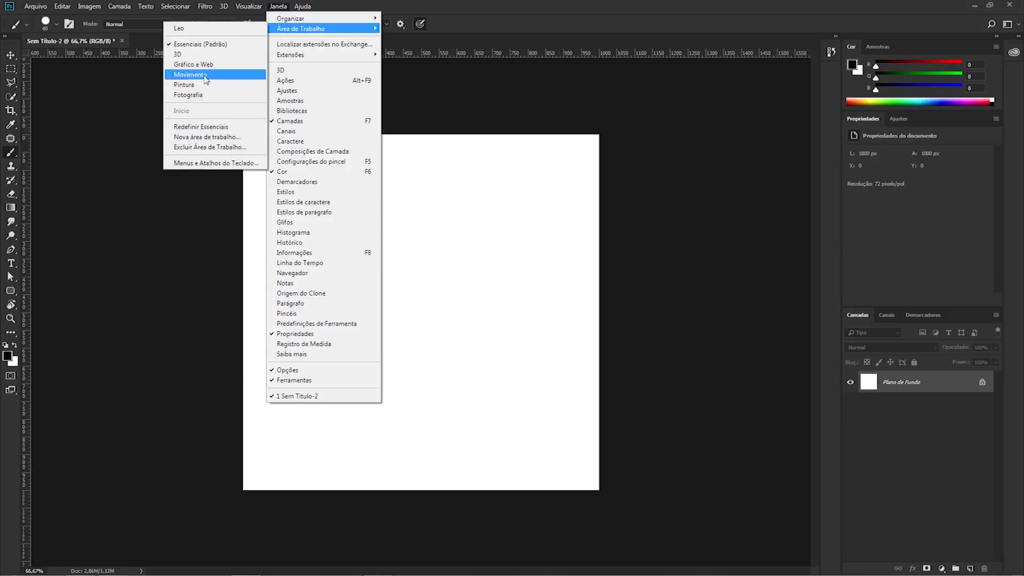
{"action": "left_click", "coordinate": [187, 84]}
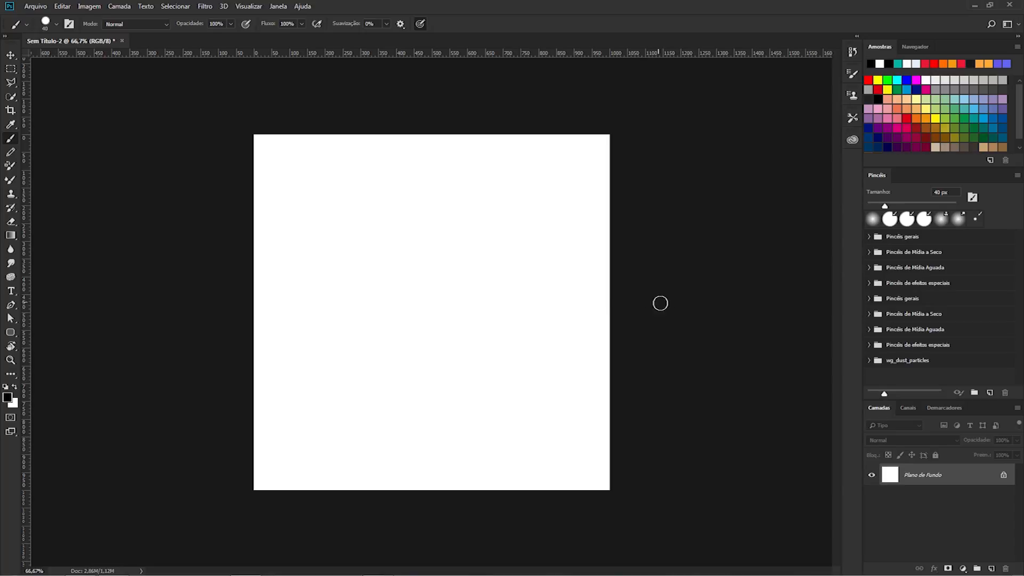
{"action": "left_click", "coordinate": [278, 9]}
{"action": "mouse_move", "coordinate": [285, 31]}
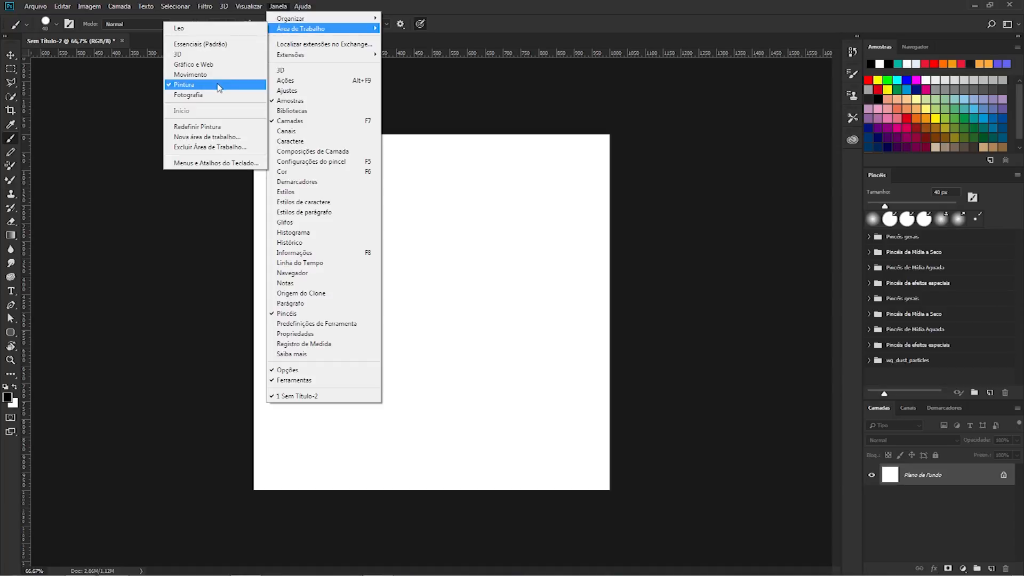
{"action": "left_click", "coordinate": [276, 6]}
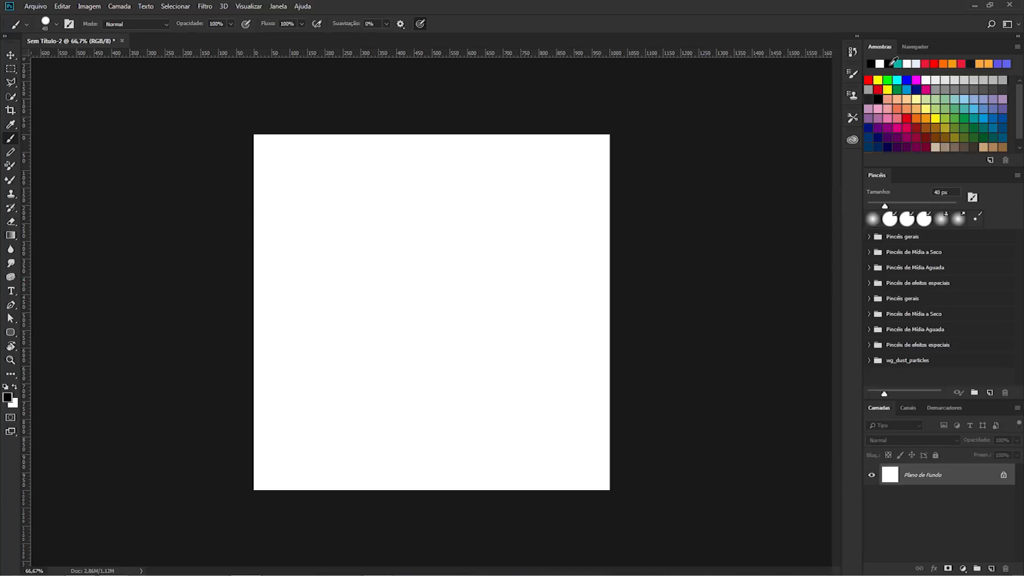
Try several colour swatches, settling on pure blue, and paint a diagonal zigzag stroke across the canvas.
{"action": "left_click", "coordinate": [985, 98]}
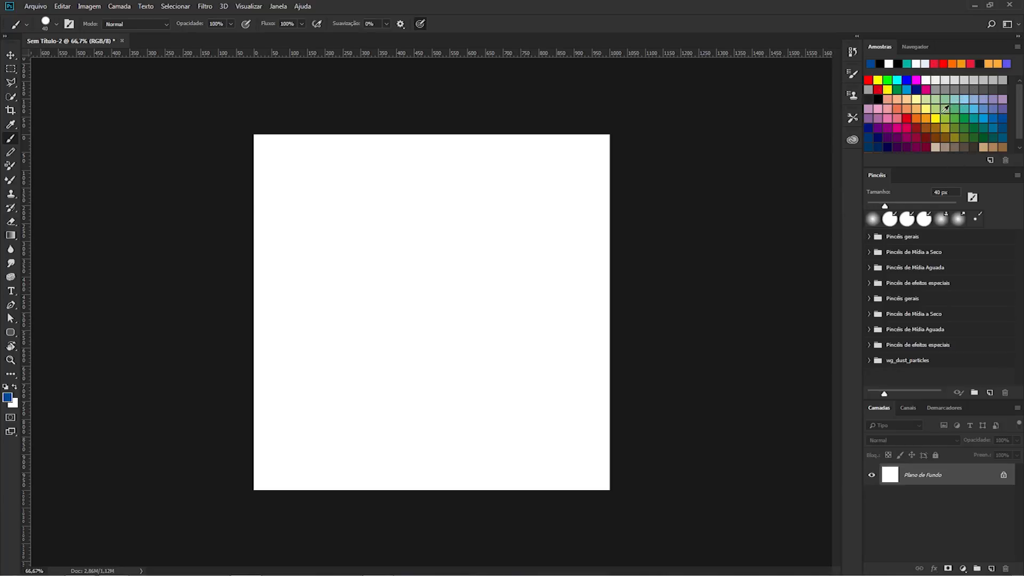
{"action": "left_click", "coordinate": [945, 109]}
{"action": "left_click", "coordinate": [924, 109]}
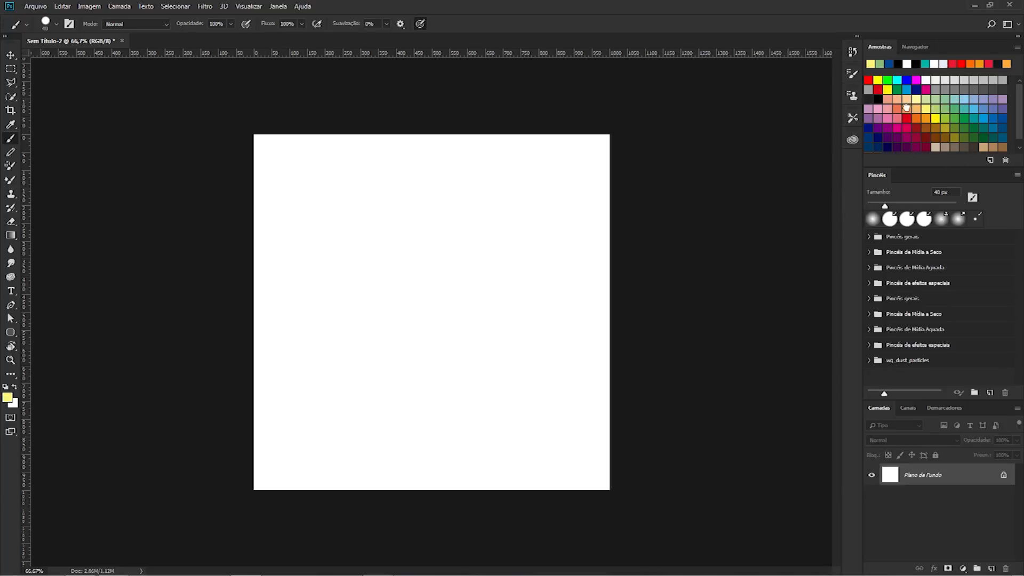
{"action": "left_click", "coordinate": [906, 108]}
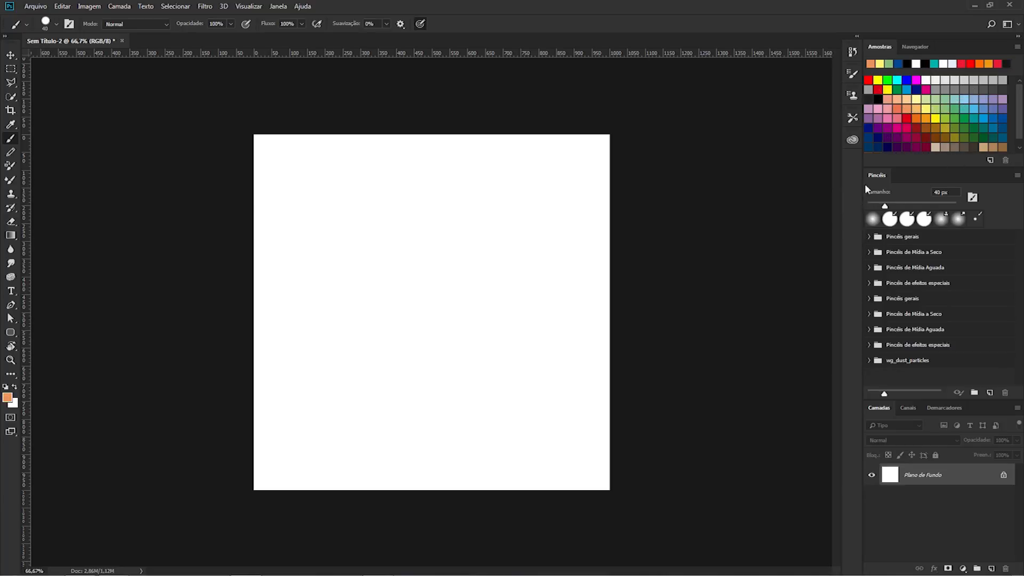
{"action": "left_click", "coordinate": [906, 80]}
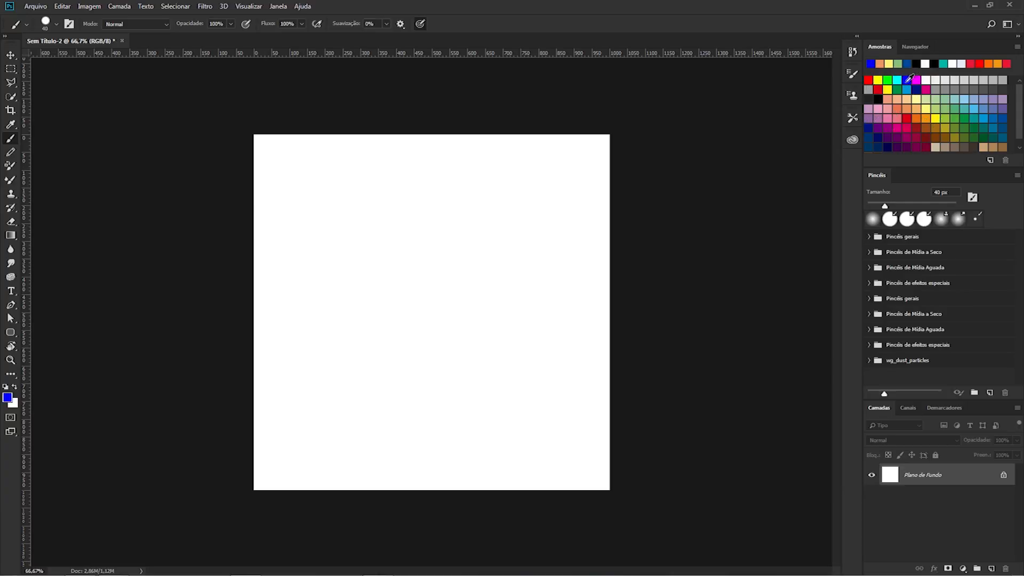
{"action": "mouse_move", "coordinate": [345, 188]}
{"action": "left_mouse_down"}
{"action": "mouse_move", "coordinate": [331, 184]}
{"action": "mouse_move", "coordinate": [437, 338]}
{"action": "mouse_move", "coordinate": [514, 352]}
{"action": "left_mouse_up"}
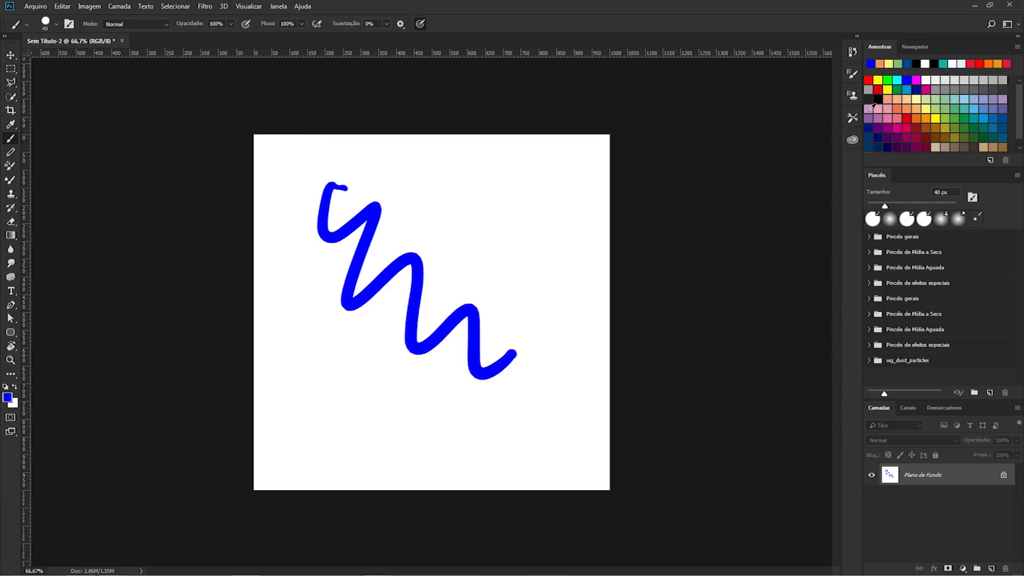
Choose the pure red swatch and paint a second zigzag stroke beside the blue one.
{"action": "left_click", "coordinate": [871, 80]}
{"action": "mouse_move", "coordinate": [449, 168]}
{"action": "left_mouse_down"}
{"action": "mouse_move", "coordinate": [473, 187]}
{"action": "mouse_move", "coordinate": [564, 399]}
{"action": "left_mouse_up"}
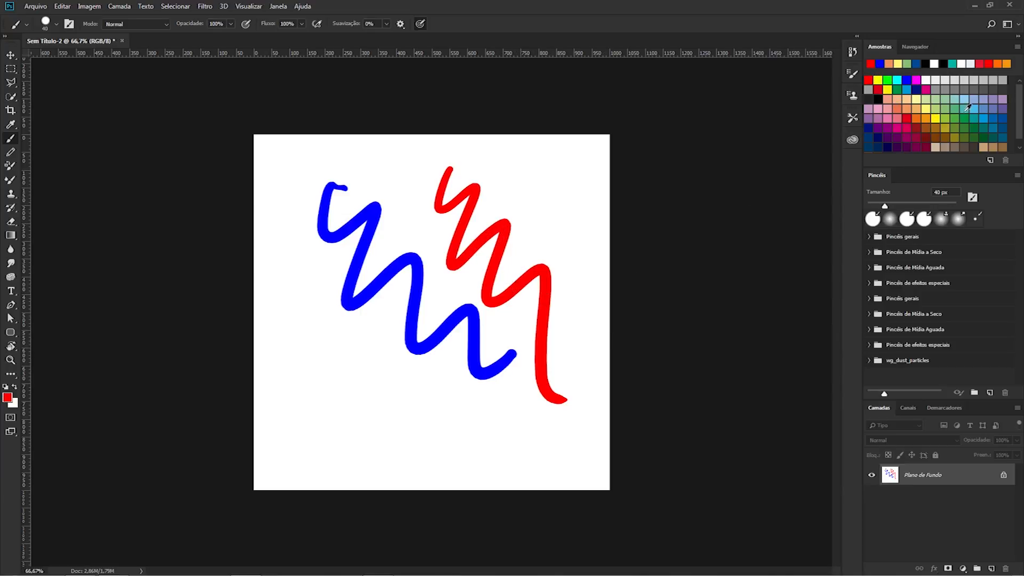
{"action": "scroll", "coordinate": [1019, 115], "scroll_direction": "down", "scroll_amount": 2}
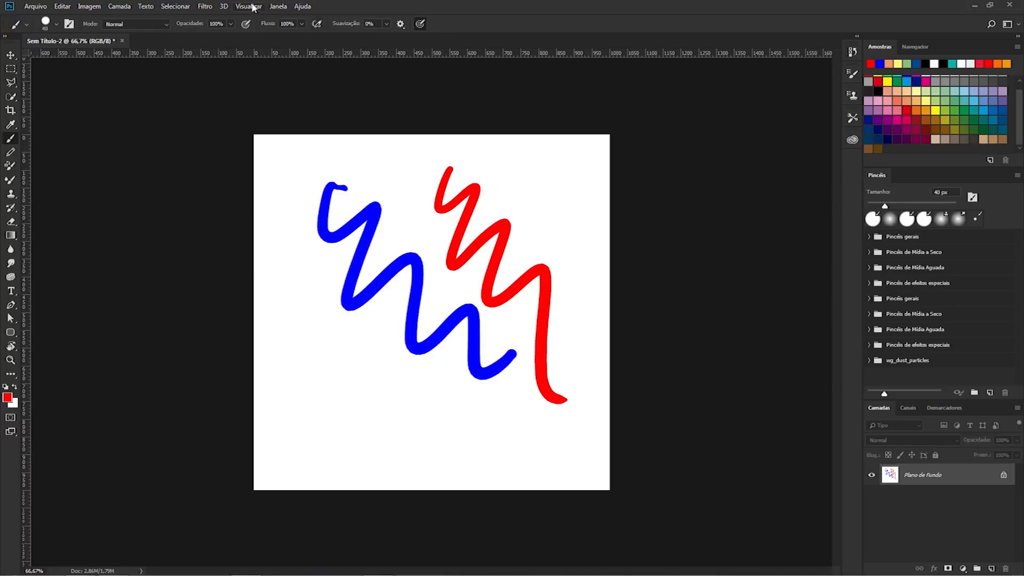
Show the Cor panel and mix a medium blue foreground colour with RGB 38, 137, 191.
{"action": "left_click", "coordinate": [277, 7]}
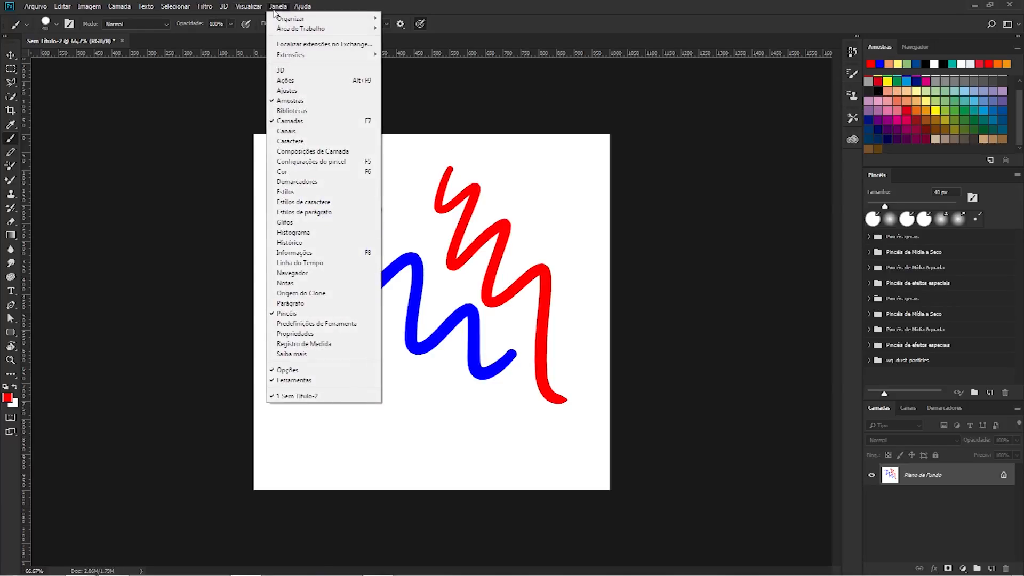
{"action": "left_click", "coordinate": [301, 176]}
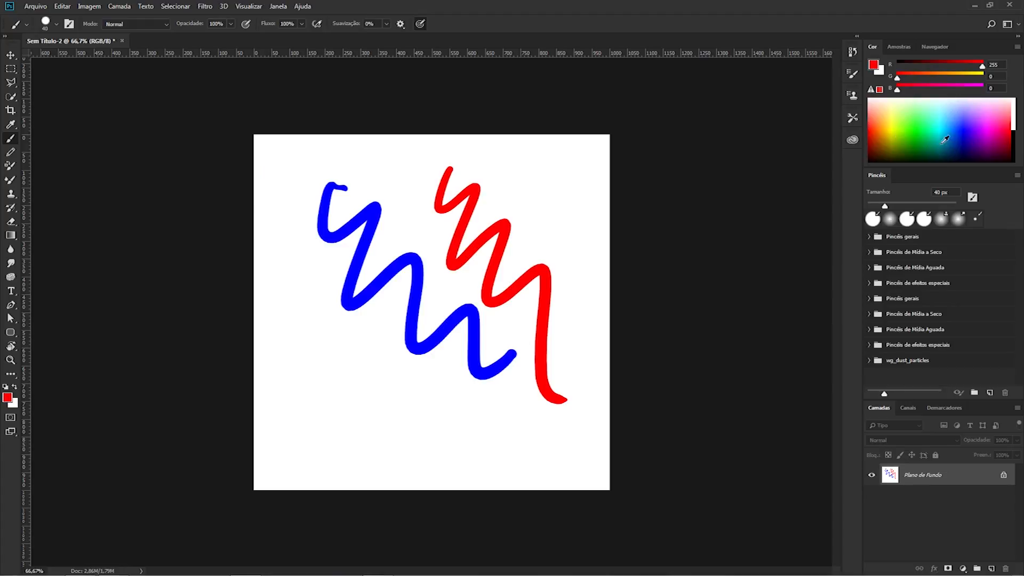
{"action": "left_click_drag", "start_coordinate": [973, 142], "coordinate": [965, 113]}
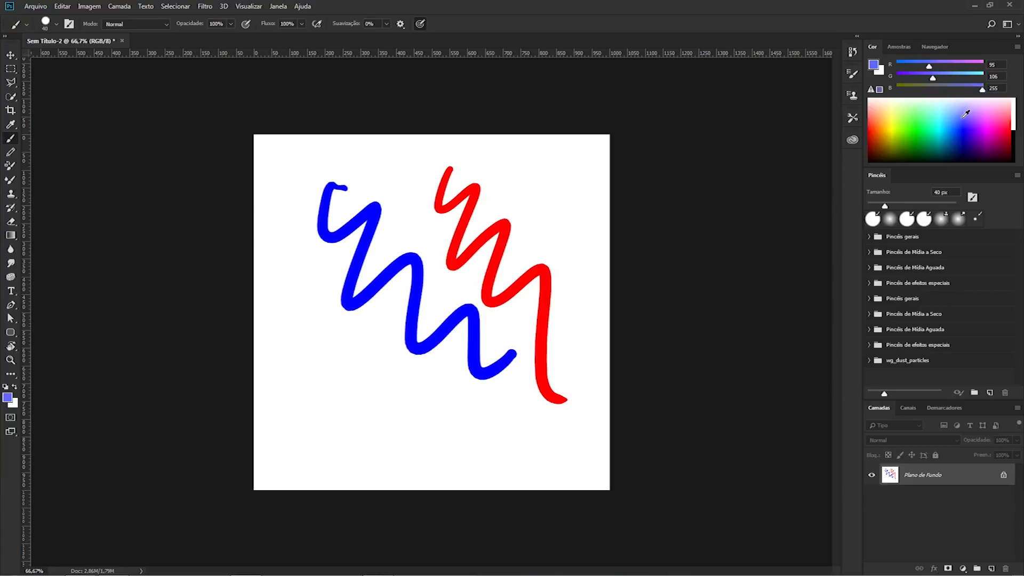
{"action": "left_click_drag", "start_coordinate": [926, 67], "coordinate": [961, 91]}
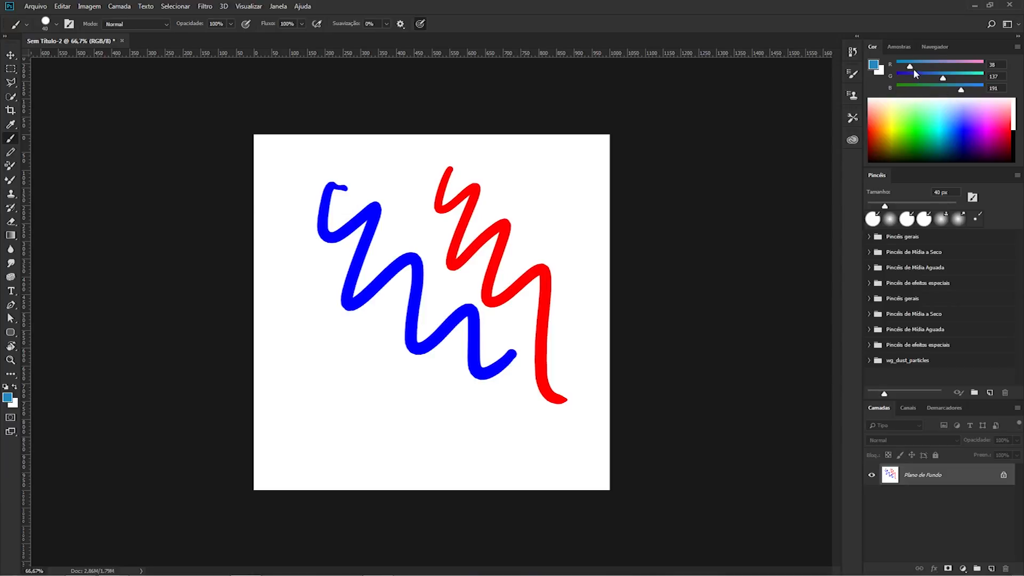
Adjust the RGB components of the foreground colour and paint test strokes with the mixed colours.
{"action": "mouse_move", "coordinate": [909, 69]}
{"action": "left_mouse_down"}
{"action": "mouse_move", "coordinate": [968, 69]}
{"action": "mouse_move", "coordinate": [920, 79]}
{"action": "left_mouse_up"}
{"action": "left_click_drag", "start_coordinate": [960, 90], "coordinate": [901, 89]}
{"action": "left_click_drag", "start_coordinate": [521, 143], "coordinate": [532, 177]}
{"action": "mouse_move", "coordinate": [522, 214]}
{"action": "left_mouse_down"}
{"action": "mouse_move", "coordinate": [578, 418]}
{"action": "mouse_move", "coordinate": [560, 444]}
{"action": "left_mouse_up"}
{"action": "left_click_drag", "start_coordinate": [922, 78], "coordinate": [963, 79]}
{"action": "mouse_move", "coordinate": [419, 320]}
{"action": "left_mouse_down"}
{"action": "mouse_move", "coordinate": [437, 412]}
{"action": "mouse_move", "coordinate": [522, 472]}
{"action": "left_mouse_up"}
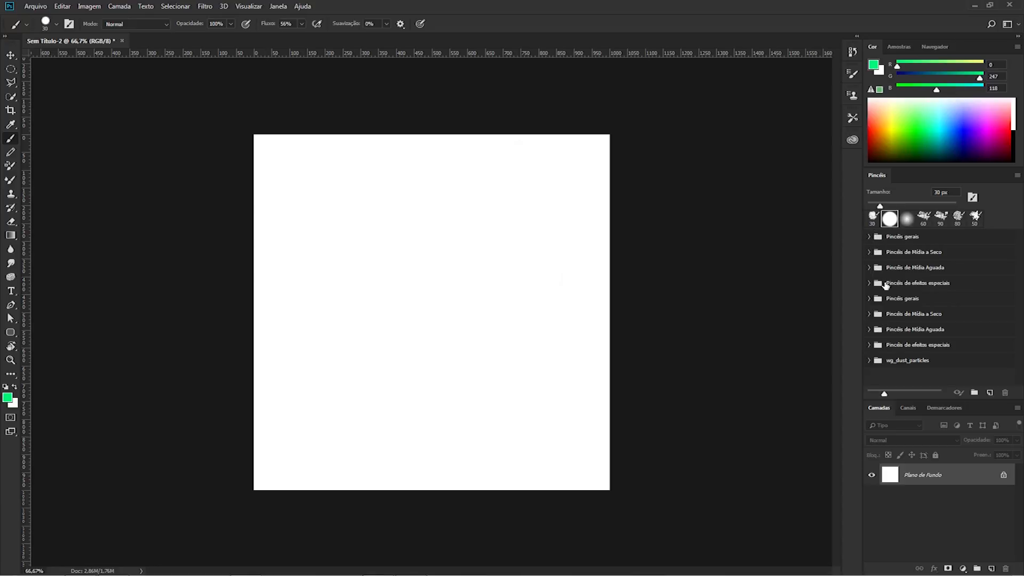
Choose the brush "Caixa de Desenho de Kyle - HB Feliz" from the Pincéis de Mídia a Seco group.
{"action": "left_click", "coordinate": [870, 238]}
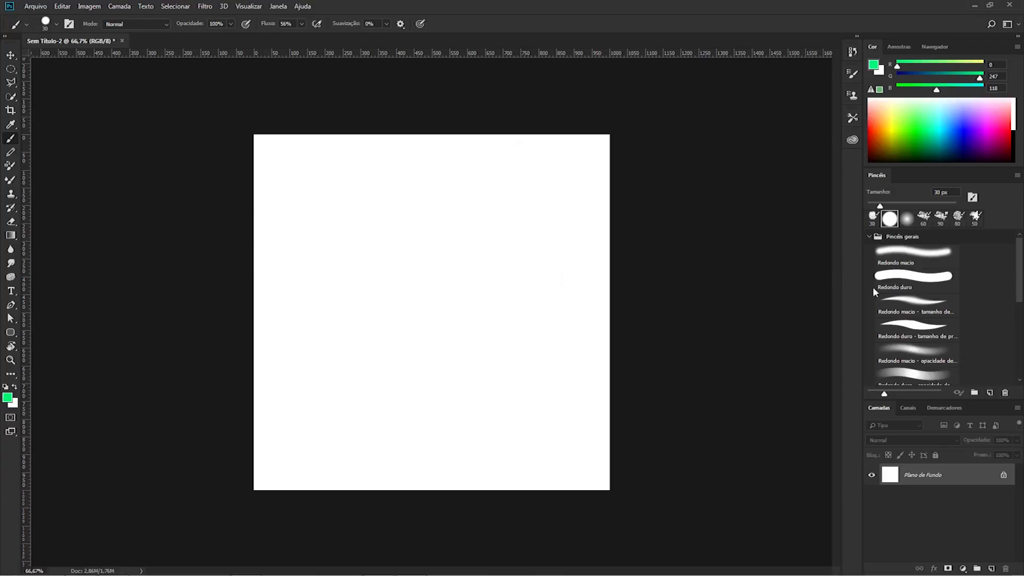
{"action": "left_click", "coordinate": [870, 237]}
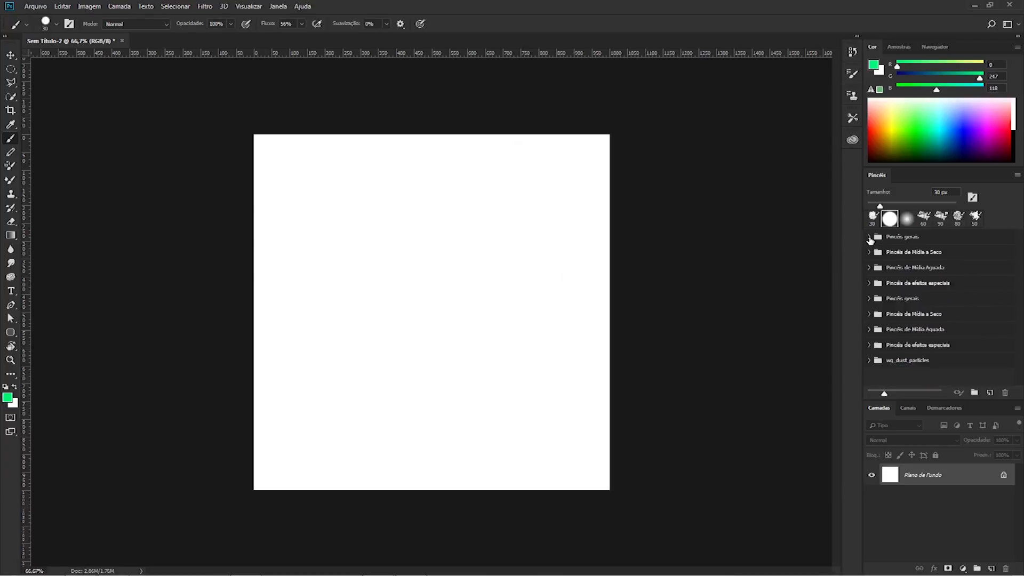
{"action": "left_click", "coordinate": [869, 252]}
{"action": "left_click", "coordinate": [904, 299]}
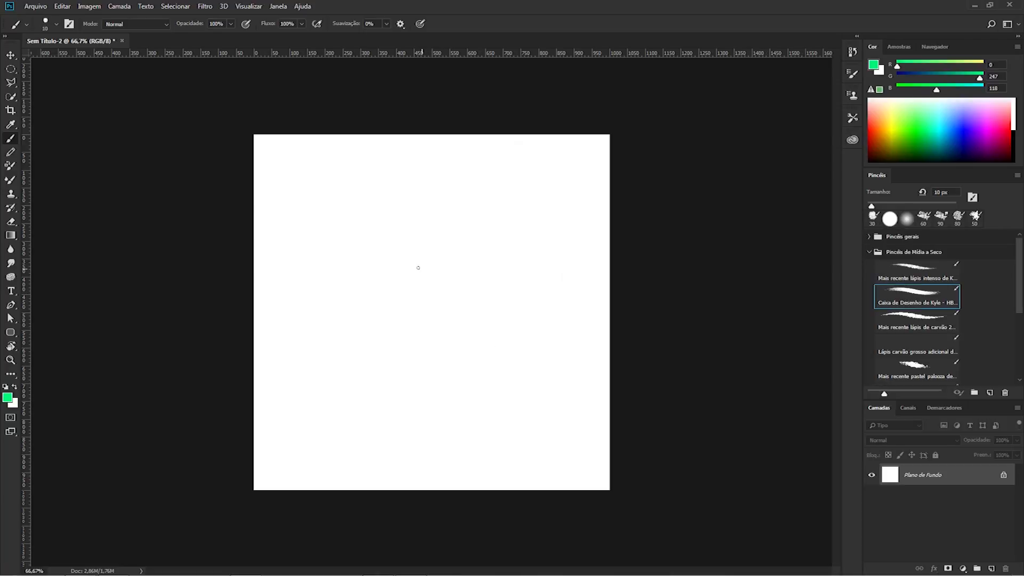
Paint a green test zigzag with the brush enlarged to 70 px, and undo the stroke.
{"action": "key", "text": "bracketright"}
{"action": "key", "text": "bracketright"}
{"action": "key", "text": "bracketright"}
{"action": "key", "text": "bracketright"}
{"action": "key", "text": "bracketright"}
{"action": "key", "text": "bracketright"}
{"action": "mouse_move", "coordinate": [327, 225]}
{"action": "left_mouse_down"}
{"action": "mouse_move", "coordinate": [348, 335]}
{"action": "mouse_move", "coordinate": [389, 398]}
{"action": "left_mouse_up"}
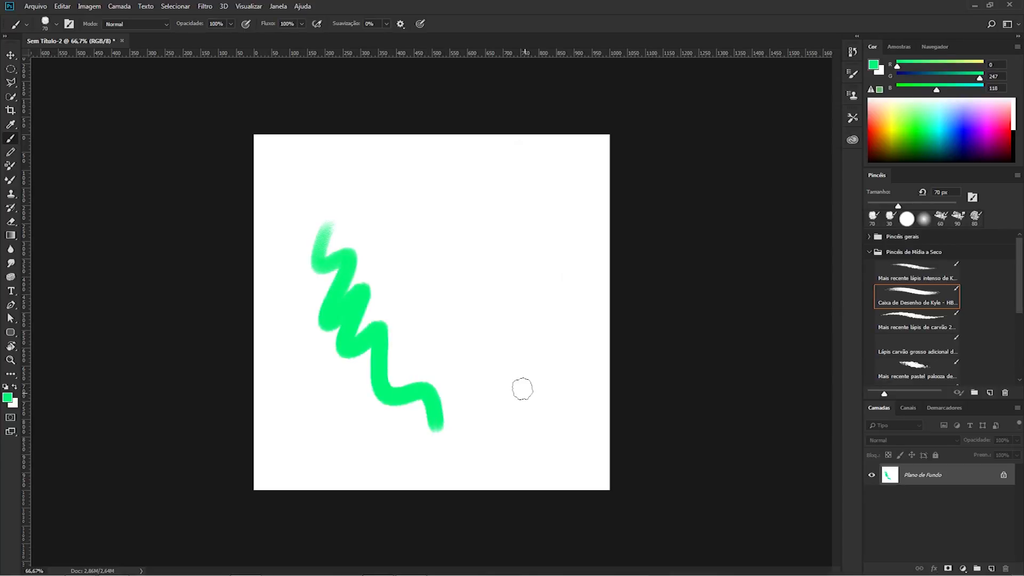
{"action": "key", "text": "ctrl+z"}
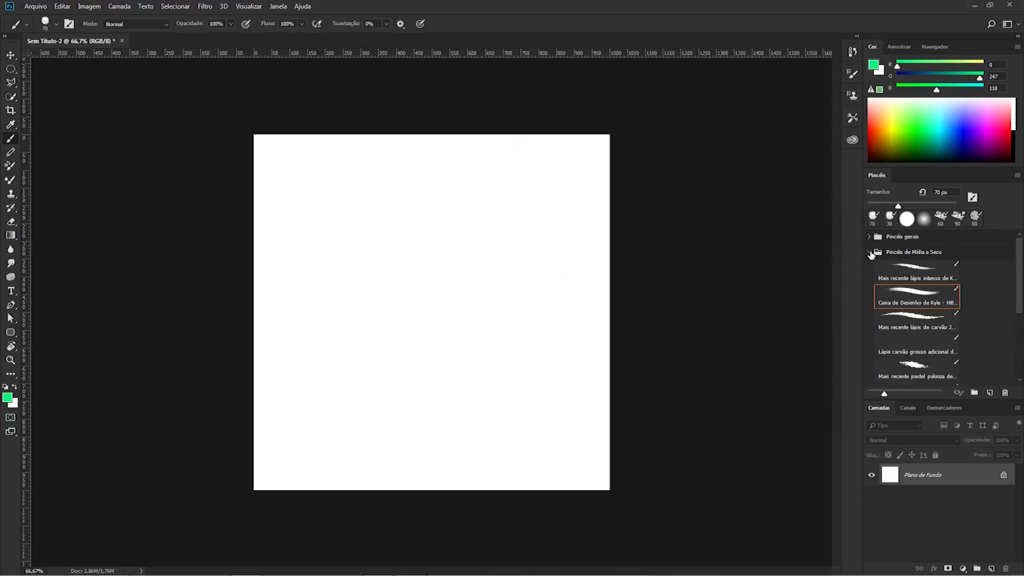
Reselect the HB Feliz brush at its preset size and darken the foreground colour to green 32 and blue 48.
{"action": "left_click", "coordinate": [903, 295]}
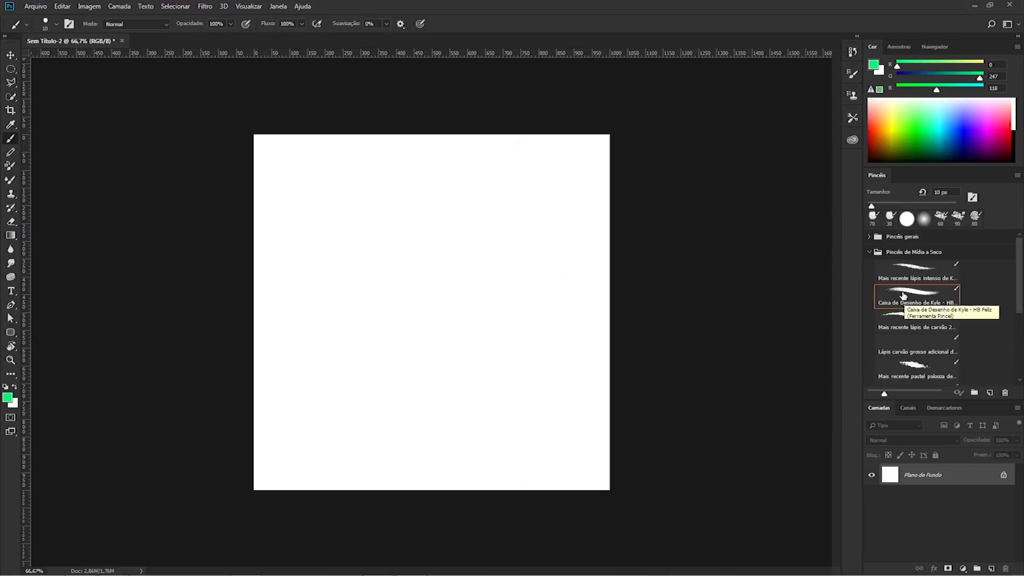
{"action": "left_click", "coordinate": [907, 79]}
{"action": "left_click_drag", "start_coordinate": [933, 90], "coordinate": [914, 94]}
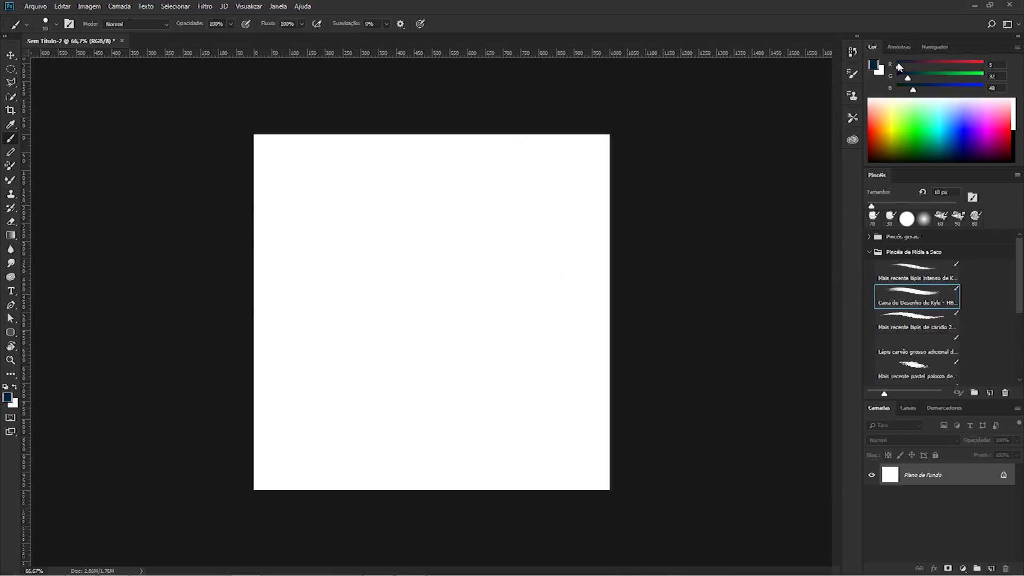
Enlarge the brush to 90 px and paint a dense dark zigzag scribble down the canvas.
{"action": "key", "text": "bracketright"}
{"action": "key", "text": "bracketright"}
{"action": "key", "text": "bracketright"}
{"action": "key", "text": "bracketright"}
{"action": "key", "text": "bracketright"}
{"action": "key", "text": "bracketright"}
{"action": "key", "text": "bracketright"}
{"action": "key", "text": "bracketright"}
{"action": "mouse_move", "coordinate": [319, 245]}
{"action": "left_mouse_down"}
{"action": "mouse_move", "coordinate": [329, 349]}
{"action": "mouse_move", "coordinate": [430, 414]}
{"action": "mouse_move", "coordinate": [433, 435]}
{"action": "left_mouse_up"}
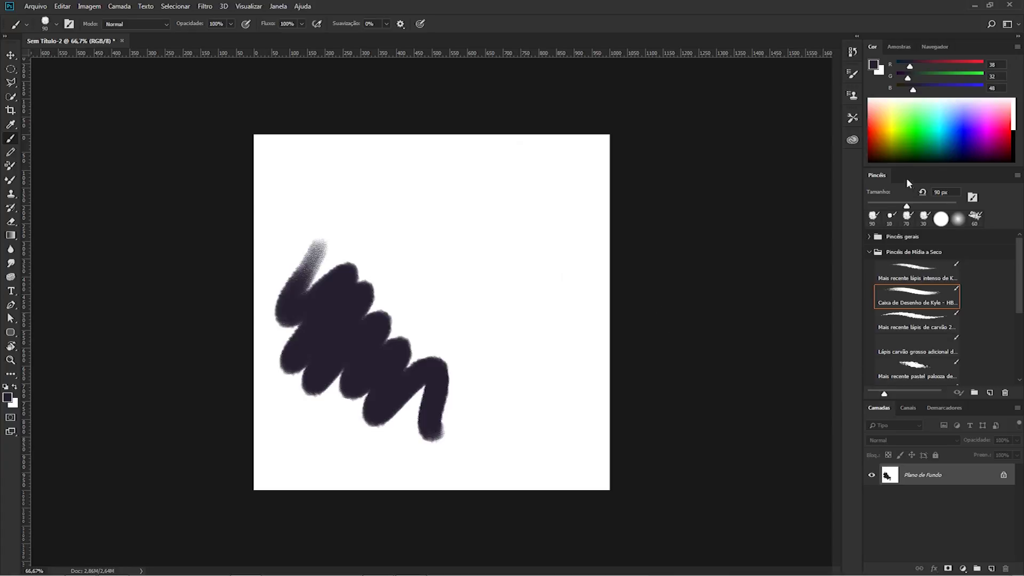
Paint over the dark scribble in bright green (RGB 0, 247, 56), and undo both strokes.
{"action": "left_click", "coordinate": [927, 127]}
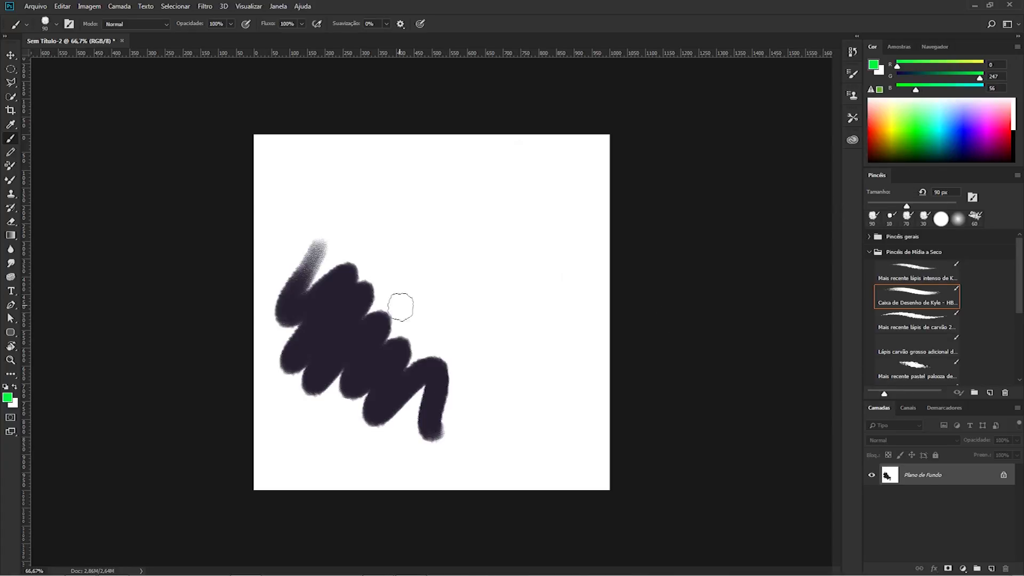
{"action": "left_click_drag", "start_coordinate": [354, 291], "coordinate": [436, 378]}
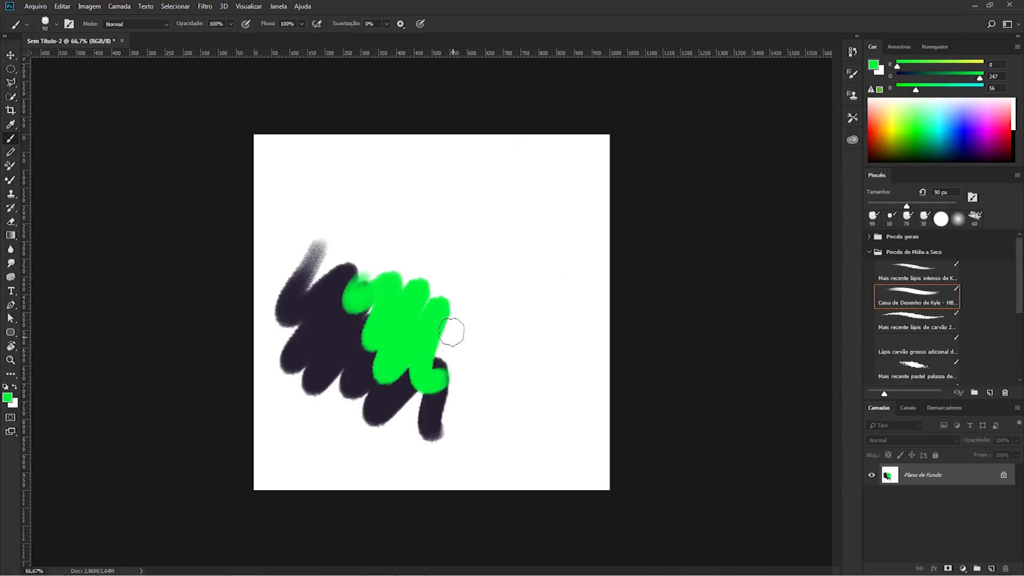
{"action": "key", "text": "ctrl+z"}
{"action": "key", "text": "ctrl+z"}
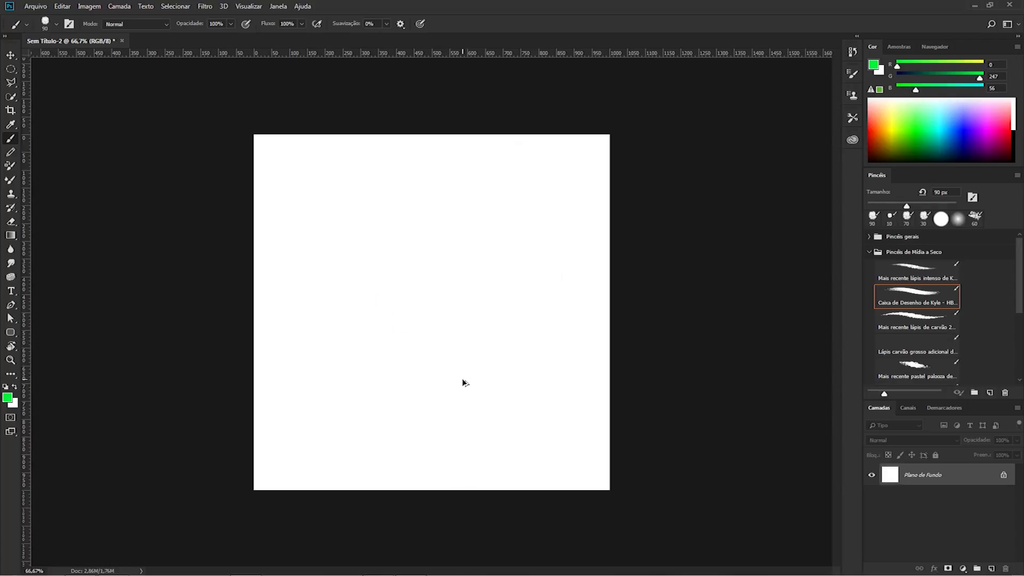
Add a new layer above the background and paint a long winding green stroke on it.
{"action": "left_click", "coordinate": [992, 569]}
{"action": "key", "text": "z"}
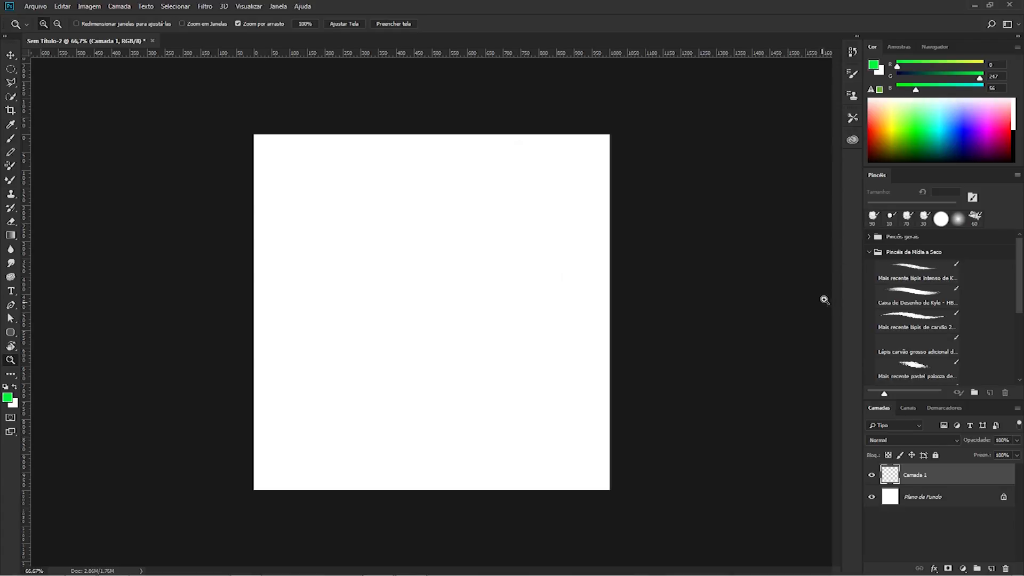
{"action": "key", "text": "b"}
{"action": "mouse_move", "coordinate": [345, 218]}
{"action": "left_mouse_down"}
{"action": "mouse_move", "coordinate": [360, 340]}
{"action": "mouse_move", "coordinate": [469, 406]}
{"action": "mouse_move", "coordinate": [470, 336]}
{"action": "mouse_move", "coordinate": [510, 267]}
{"action": "mouse_move", "coordinate": [450, 260]}
{"action": "mouse_move", "coordinate": [526, 293]}
{"action": "left_mouse_up"}
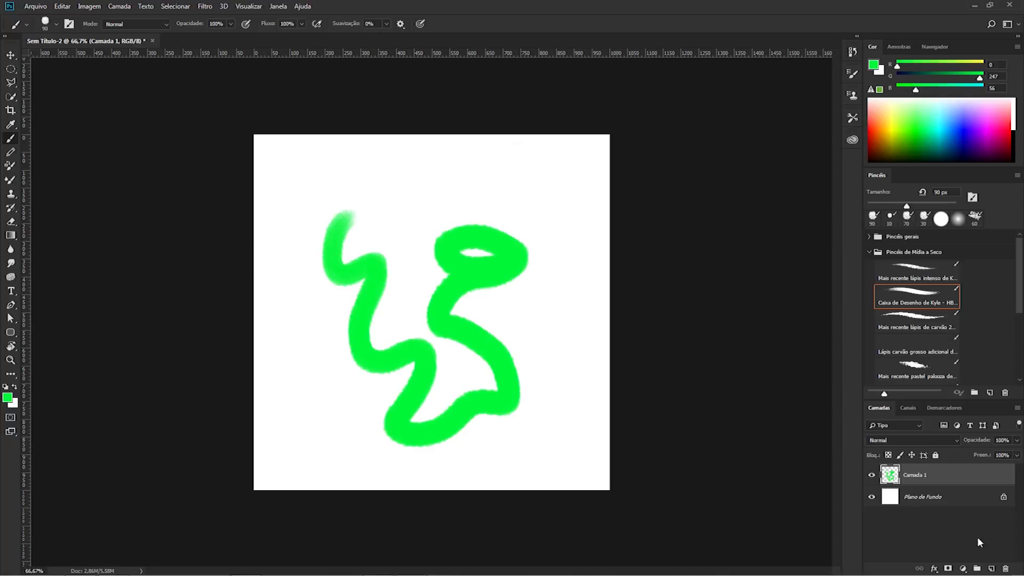
Add a second layer and paint a winding light blue stroke (RGB 29, 204, 255) over the green one.
{"action": "left_click", "coordinate": [991, 568]}
{"action": "left_click", "coordinate": [943, 119]}
{"action": "mouse_move", "coordinate": [367, 208]}
{"action": "left_mouse_down"}
{"action": "mouse_move", "coordinate": [368, 342]}
{"action": "mouse_move", "coordinate": [483, 423]}
{"action": "mouse_move", "coordinate": [458, 352]}
{"action": "mouse_move", "coordinate": [525, 251]}
{"action": "left_mouse_up"}
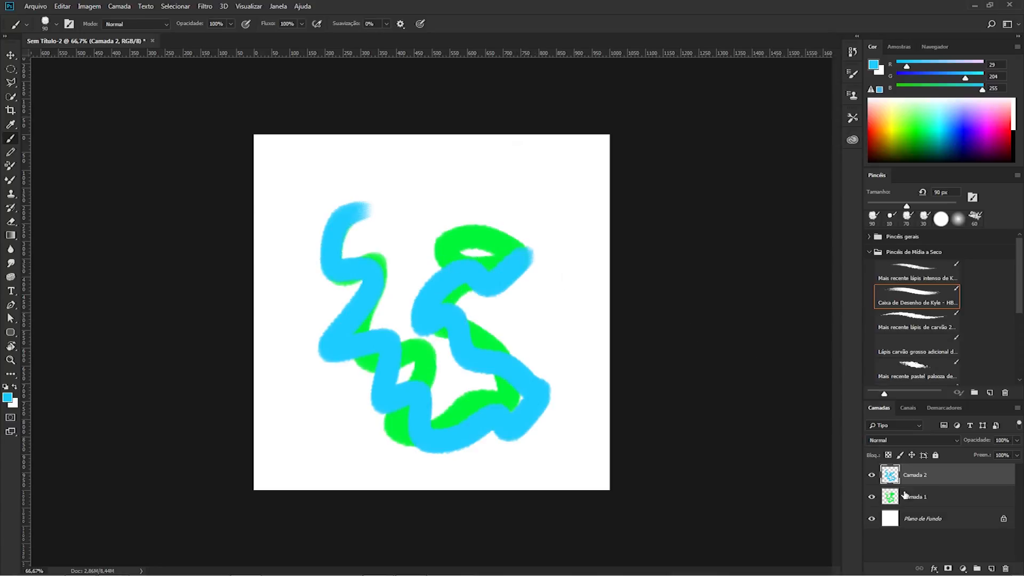
Move the green layer Camada 1 above Camada 2 in the layer order.
{"action": "left_click_drag", "start_coordinate": [912, 499], "coordinate": [906, 469]}
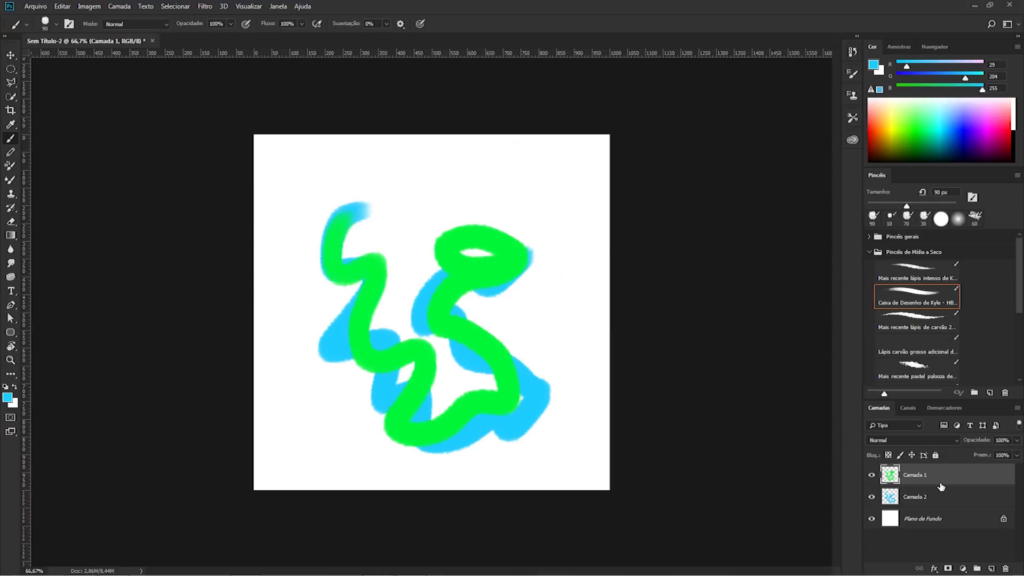
Erase the light blue stroke on Camada 2 with a 250 px eraser.
{"action": "left_click", "coordinate": [915, 499]}
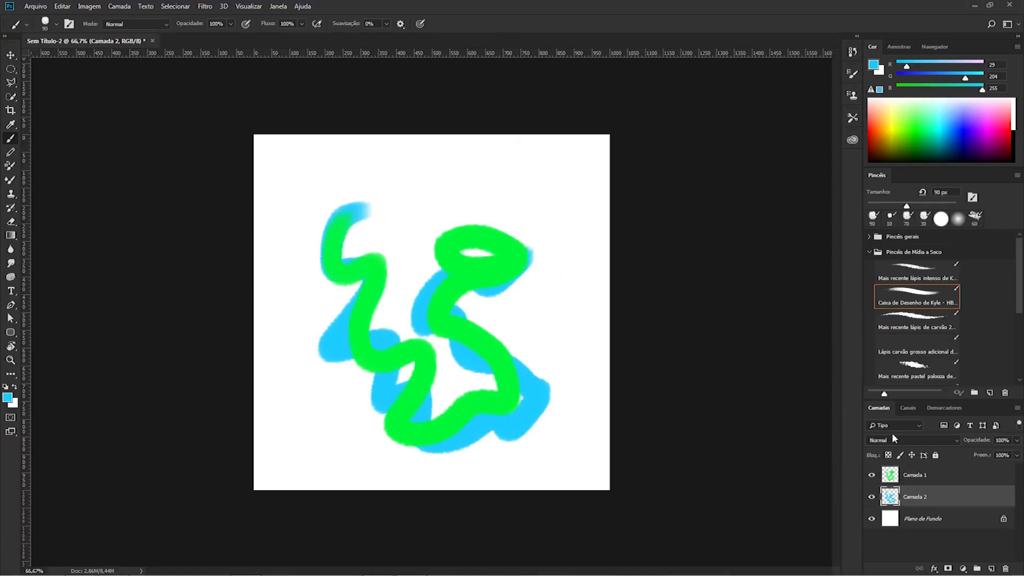
{"action": "key", "text": "e"}
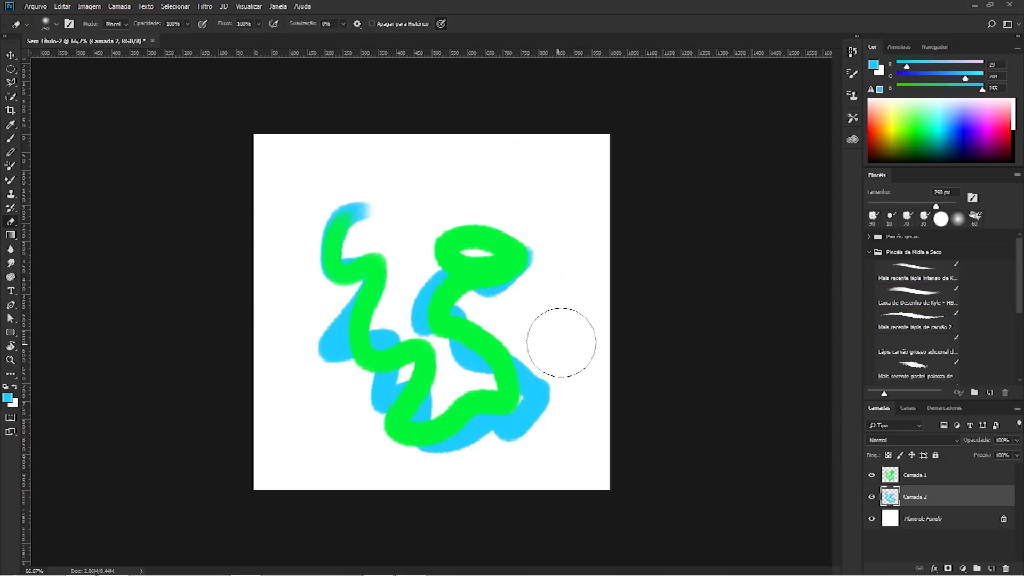
{"action": "mouse_move", "coordinate": [544, 347]}
{"action": "left_mouse_down"}
{"action": "mouse_move", "coordinate": [503, 354]}
{"action": "mouse_move", "coordinate": [469, 344]}
{"action": "mouse_move", "coordinate": [512, 355]}
{"action": "mouse_move", "coordinate": [528, 343]}
{"action": "mouse_move", "coordinate": [531, 416]}
{"action": "mouse_move", "coordinate": [507, 402]}
{"action": "mouse_move", "coordinate": [457, 423]}
{"action": "mouse_move", "coordinate": [429, 376]}
{"action": "mouse_move", "coordinate": [413, 387]}
{"action": "left_mouse_up"}
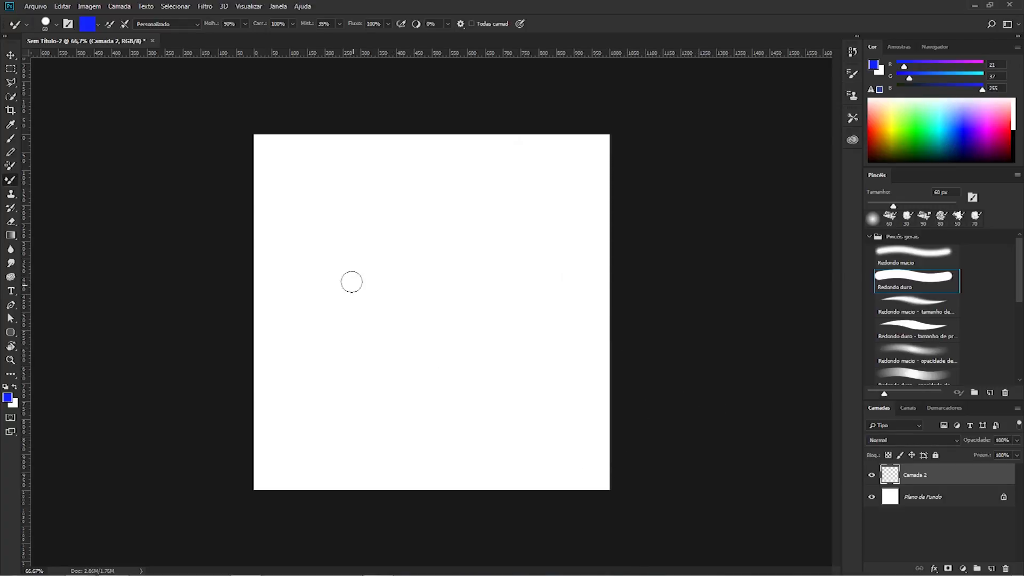
Paint a stick figure on Camada 2 in blue (RGB 21, 37, 255) with the 60 px Redondo duro brush.
{"action": "mouse_move", "coordinate": [434, 221]}
{"action": "left_mouse_down"}
{"action": "mouse_move", "coordinate": [397, 238]}
{"action": "mouse_move", "coordinate": [409, 225]}
{"action": "left_mouse_up"}
{"action": "left_click_drag", "start_coordinate": [439, 298], "coordinate": [438, 410]}
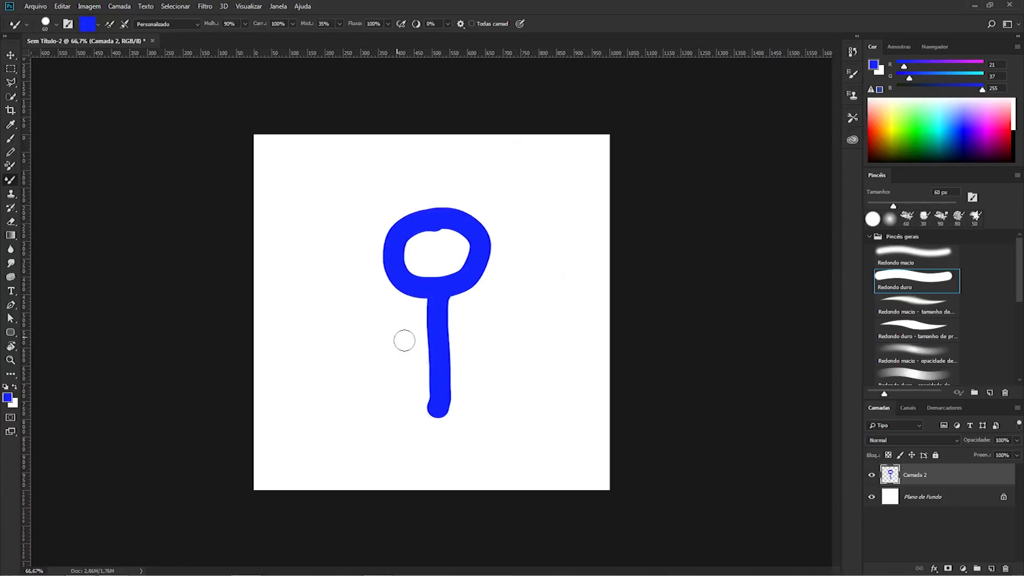
{"action": "left_click_drag", "start_coordinate": [387, 338], "coordinate": [477, 327]}
{"action": "mouse_move", "coordinate": [436, 397]}
{"action": "left_mouse_down"}
{"action": "mouse_move", "coordinate": [399, 448]}
{"action": "mouse_move", "coordinate": [485, 442]}
{"action": "left_mouse_up"}
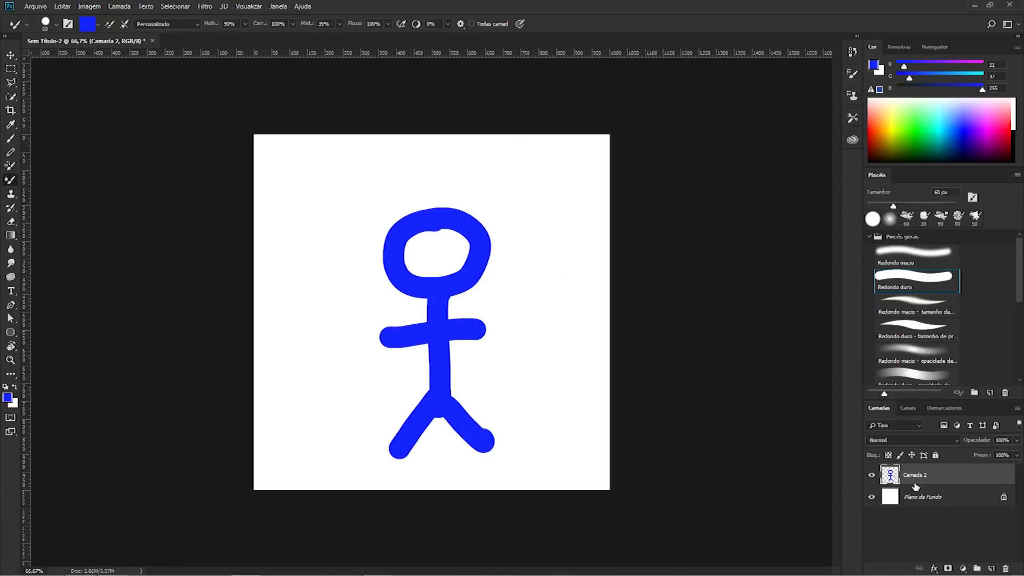
Reduce the size of the Redondo duro brush to 35 px.
{"action": "key", "text": "bracketleft"}
{"action": "key", "text": "bracketleft"}
{"action": "key", "text": "bracketleft"}
{"action": "key", "text": "bracketleft"}
Select the stick figure's head with a rectangular marquee, and try copying it to a new layer, undoing the copy.
{"action": "left_click", "coordinate": [11, 71]}
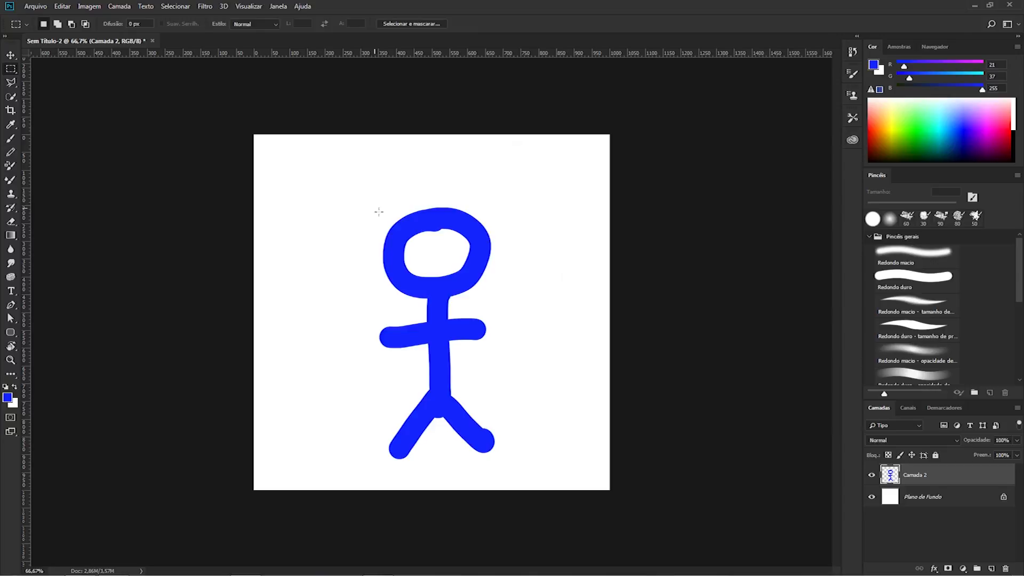
{"action": "left_click_drag", "start_coordinate": [343, 181], "coordinate": [522, 299]}
{"action": "key", "text": "ctrl+shift+alt+n"}
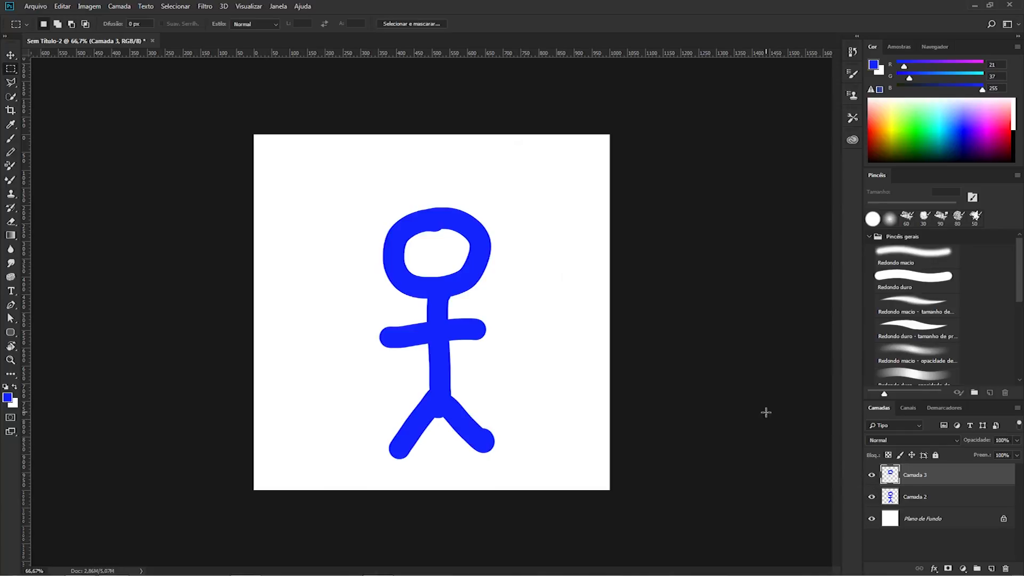
{"action": "key", "text": "ctrl+z"}
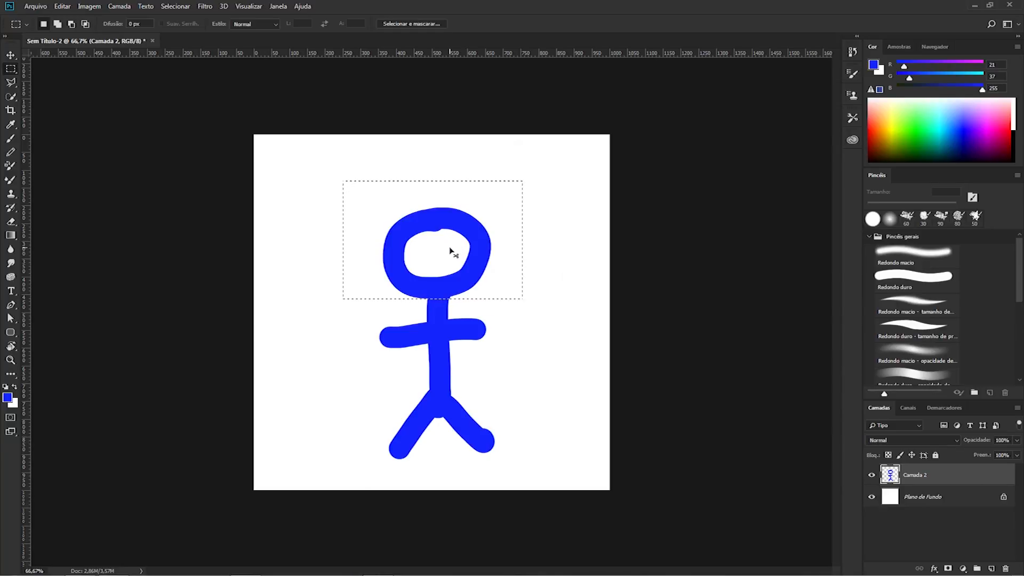
Cut the selected head onto a new layer of its own and position it back on top of the body.
{"action": "key", "text": "ctrl+x"}
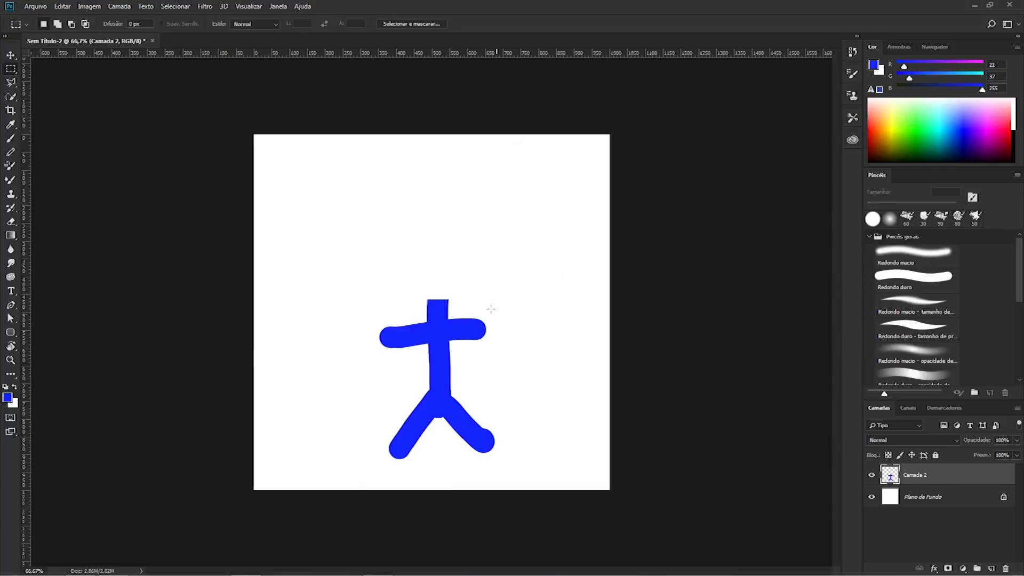
{"action": "left_click", "coordinate": [991, 568]}
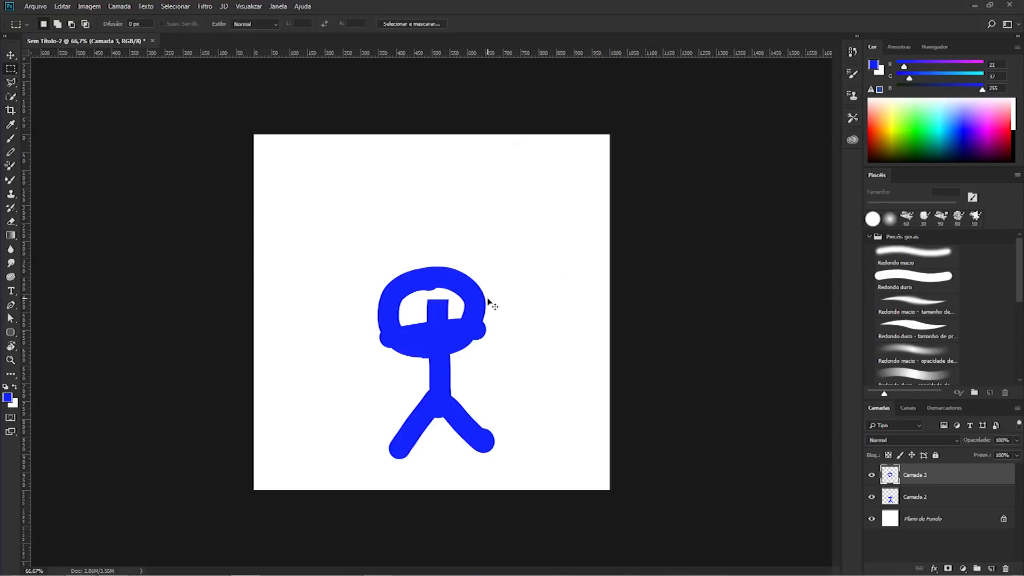
{"action": "key", "text": "v"}
{"action": "left_click_drag", "start_coordinate": [472, 301], "coordinate": [483, 247]}
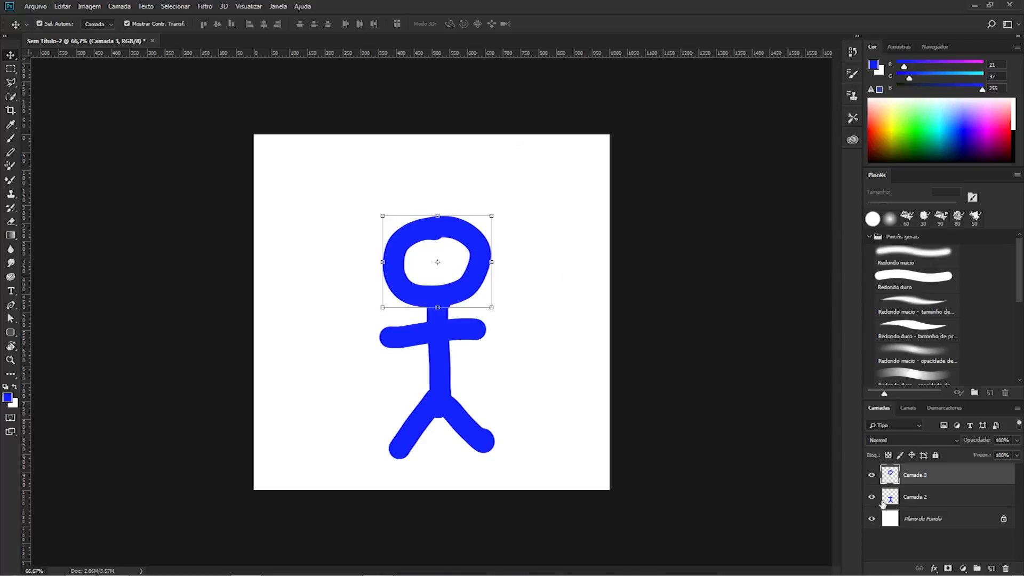
Hide the body layer Camada 2 and show it again.
{"action": "left_click", "coordinate": [917, 498]}
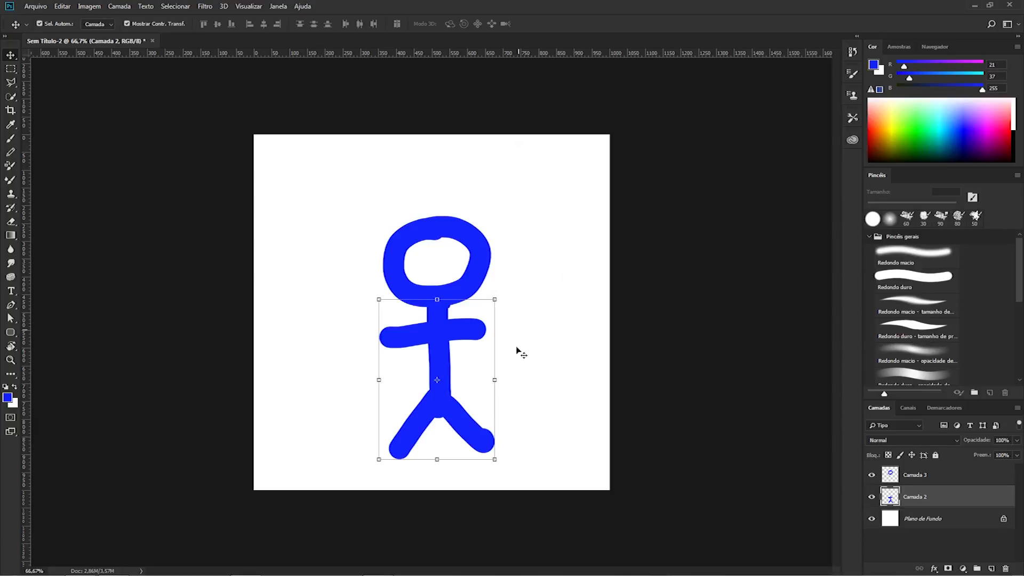
{"action": "left_click", "coordinate": [635, 375]}
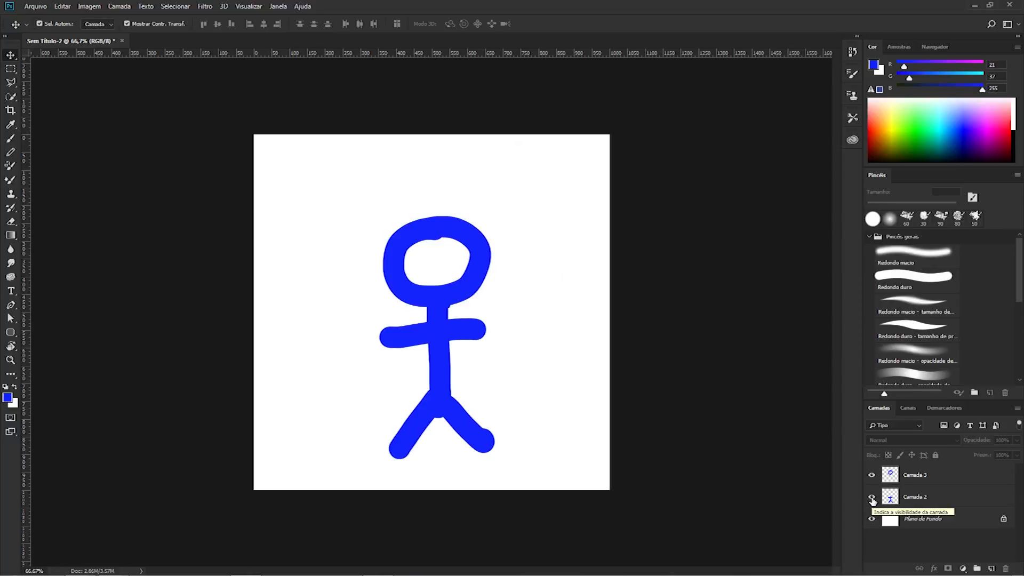
{"action": "left_click", "coordinate": [872, 496]}
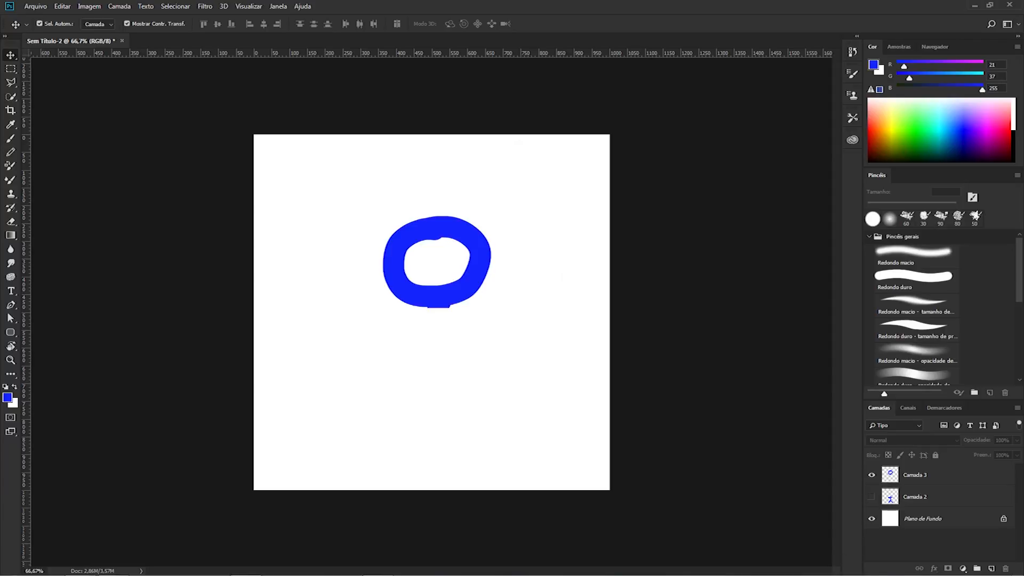
{"action": "left_click", "coordinate": [871, 498]}
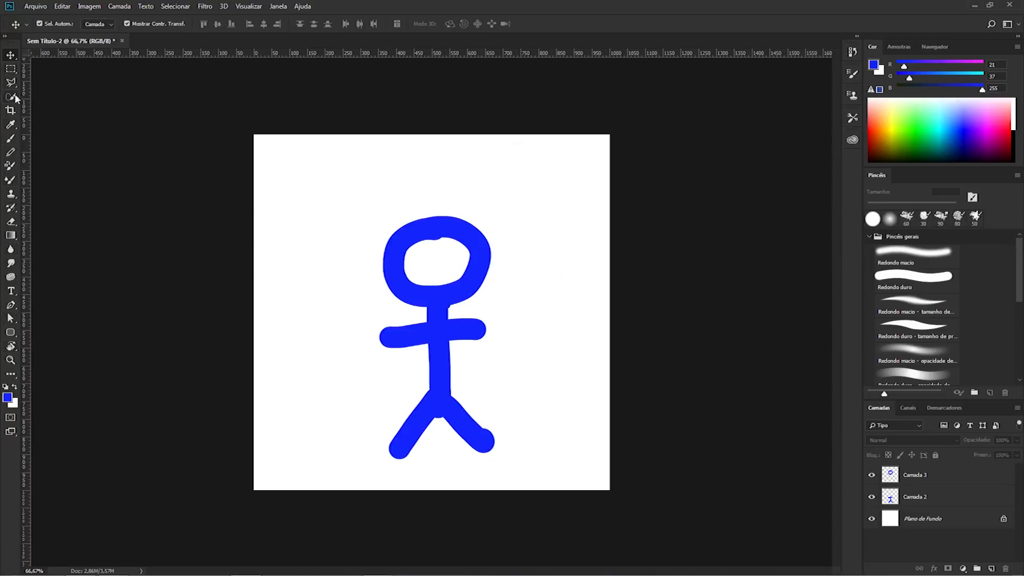
Make an elliptical selection over the upper part of the stick figure's head.
{"action": "left_click", "coordinate": [14, 73]}
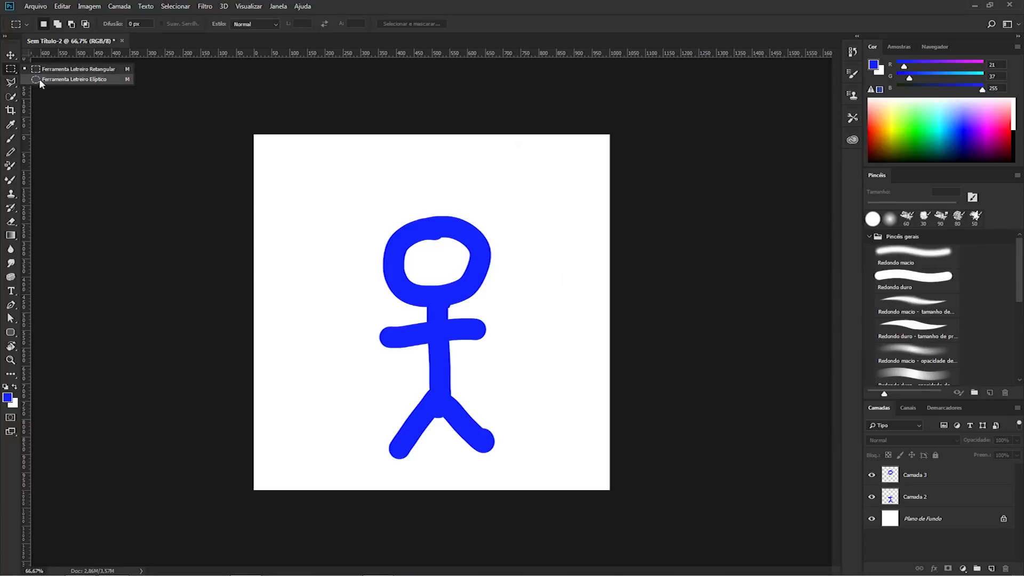
{"action": "left_click", "coordinate": [40, 79]}
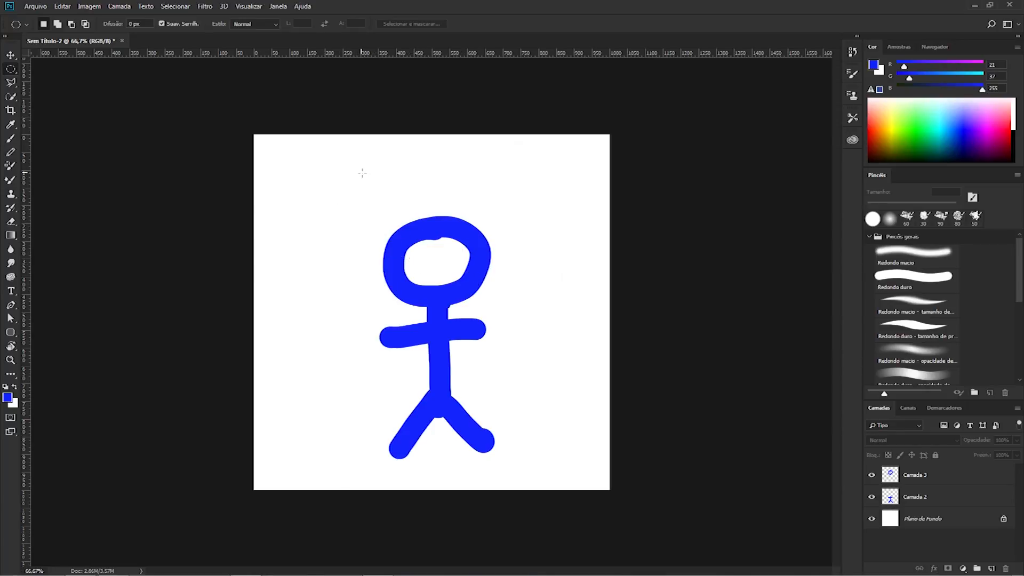
{"action": "left_click_drag", "start_coordinate": [362, 165], "coordinate": [478, 272]}
Move the selected upper part of the head upward on Camada 3, undo the move and clear the selection.
{"action": "left_click", "coordinate": [10, 55]}
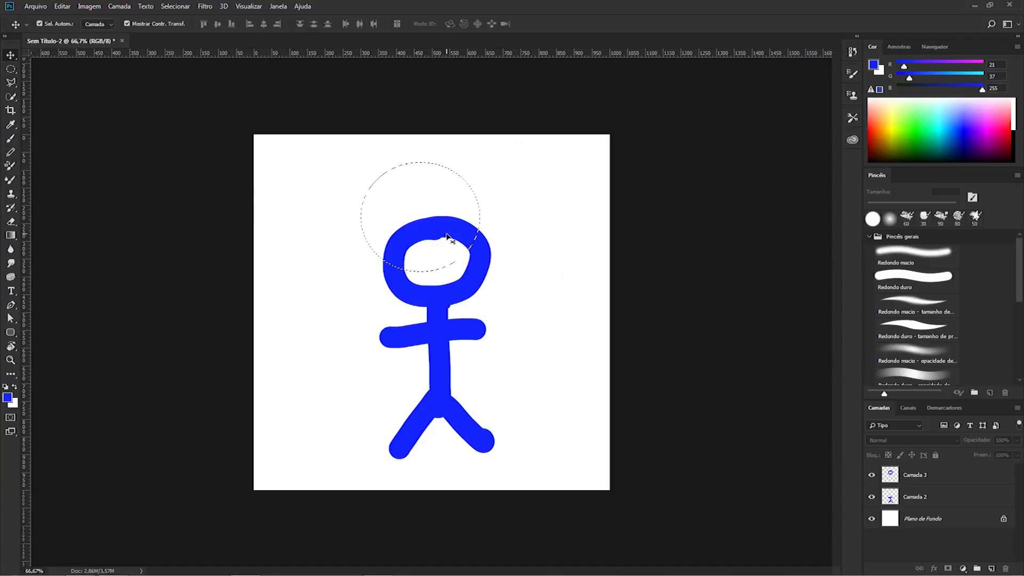
{"action": "left_click", "coordinate": [912, 484]}
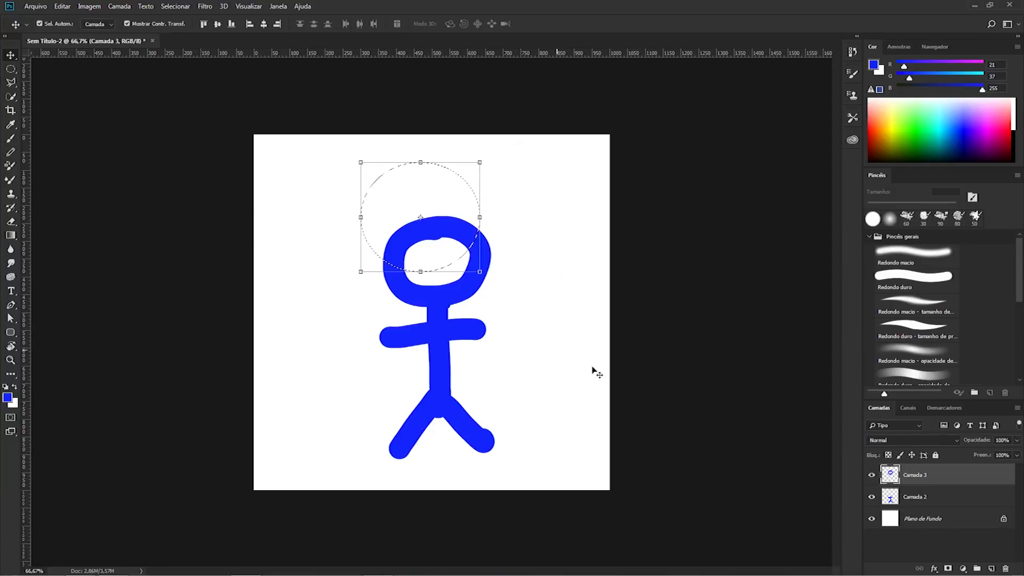
{"action": "left_click_drag", "start_coordinate": [450, 236], "coordinate": [434, 196]}
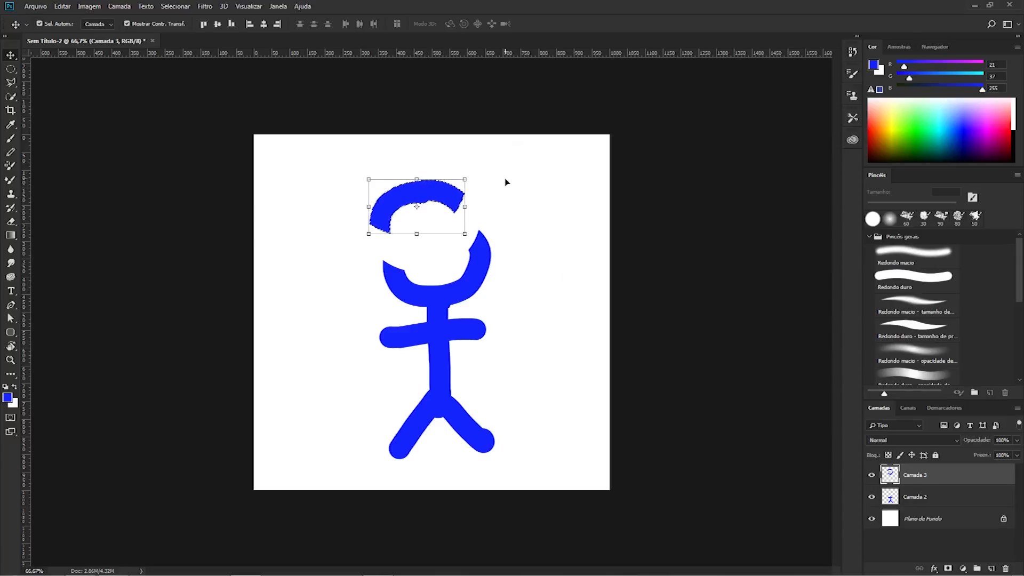
{"action": "key", "text": "ctrl+z"}
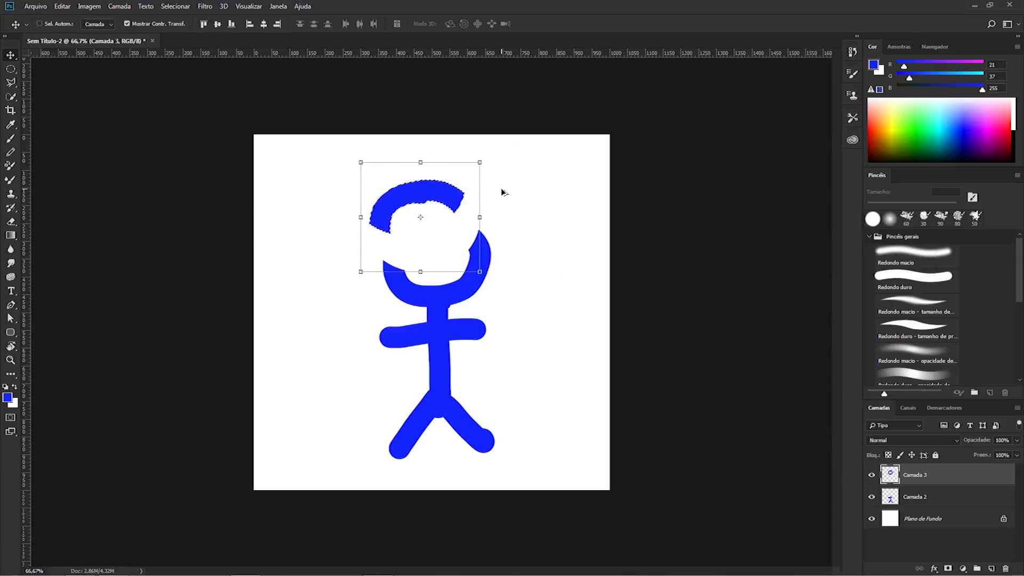
{"action": "key", "text": "ctrl+d"}
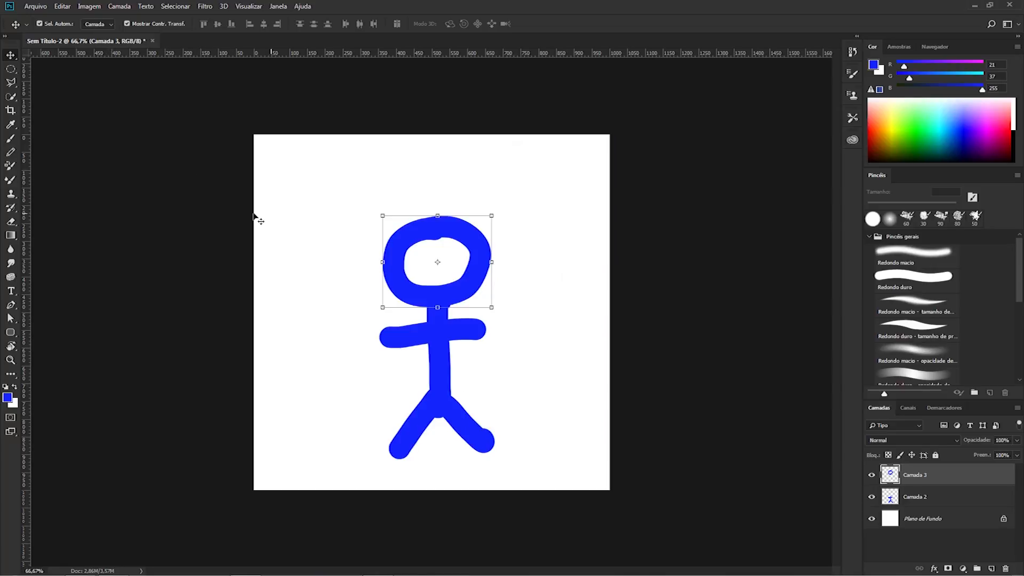
{"action": "left_click", "coordinate": [294, 223]}
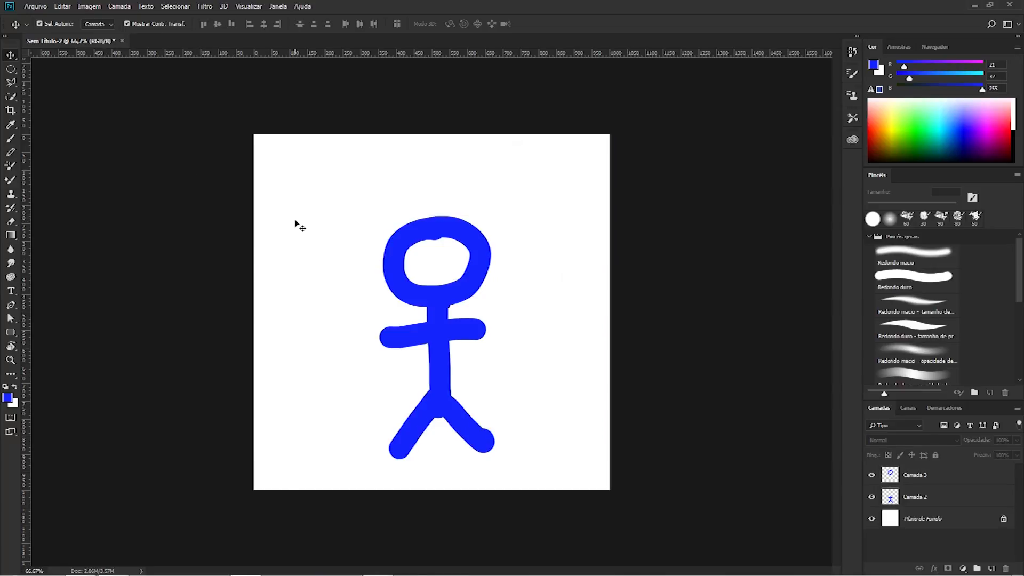
Outline the left half of the head with a freehand Lasso selection and make Camada 3 the active layer.
{"action": "left_click", "coordinate": [11, 84]}
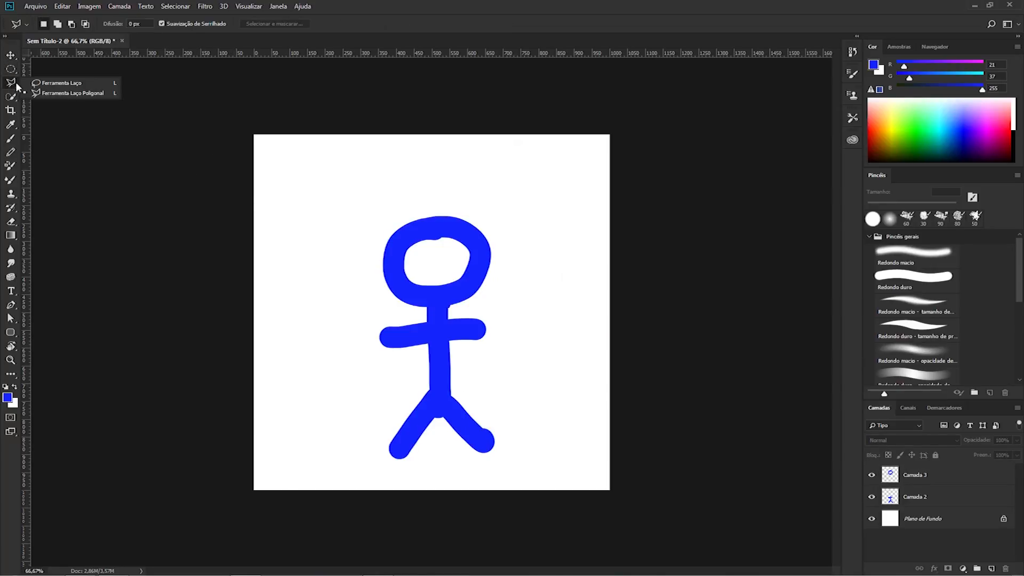
{"action": "left_click", "coordinate": [56, 83]}
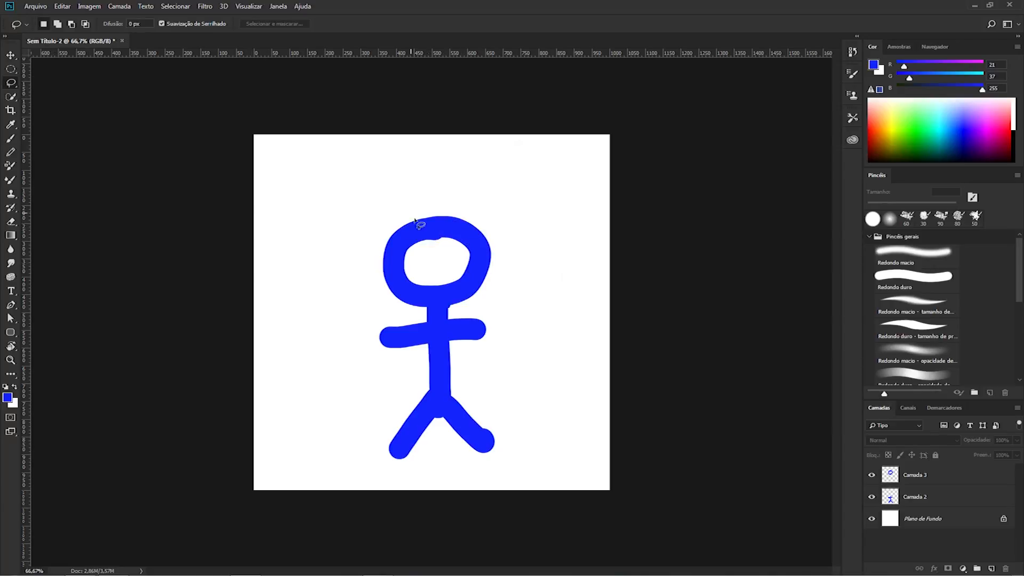
{"action": "mouse_move", "coordinate": [464, 212]}
{"action": "left_mouse_down"}
{"action": "mouse_move", "coordinate": [402, 213]}
{"action": "mouse_move", "coordinate": [387, 227]}
{"action": "mouse_move", "coordinate": [374, 277]}
{"action": "mouse_move", "coordinate": [400, 315]}
{"action": "mouse_move", "coordinate": [474, 301]}
{"action": "mouse_move", "coordinate": [502, 248]}
{"action": "mouse_move", "coordinate": [496, 219]}
{"action": "left_mouse_up"}
{"action": "left_click", "coordinate": [436, 243]}
{"action": "mouse_move", "coordinate": [416, 195]}
{"action": "left_mouse_down"}
{"action": "mouse_move", "coordinate": [424, 291]}
{"action": "mouse_move", "coordinate": [372, 297]}
{"action": "mouse_move", "coordinate": [350, 245]}
{"action": "mouse_move", "coordinate": [418, 206]}
{"action": "left_mouse_up"}
{"action": "left_click", "coordinate": [909, 480]}
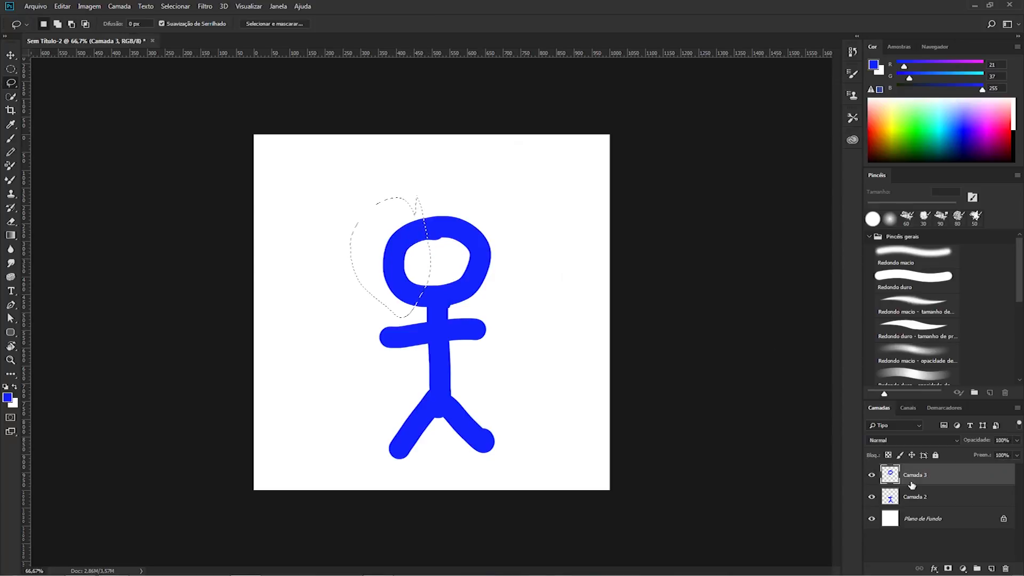
Move the lassoed piece of the head away and delete it, undo both changes and clear the selection.
{"action": "left_click", "coordinate": [11, 55]}
{"action": "mouse_move", "coordinate": [387, 228]}
{"action": "left_mouse_down"}
{"action": "mouse_move", "coordinate": [421, 221]}
{"action": "mouse_move", "coordinate": [343, 214]}
{"action": "left_mouse_up"}
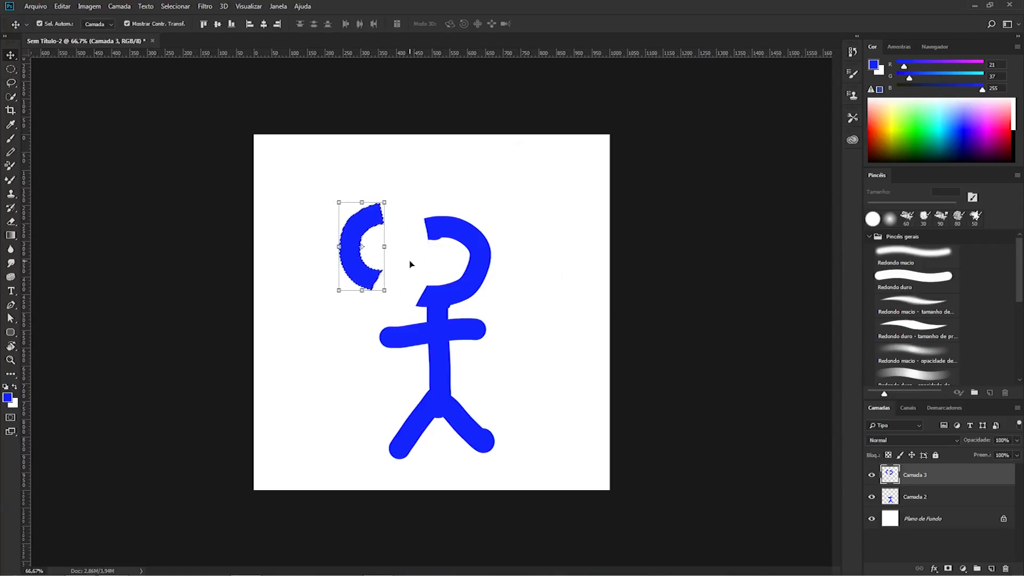
{"action": "key", "text": "Delete"}
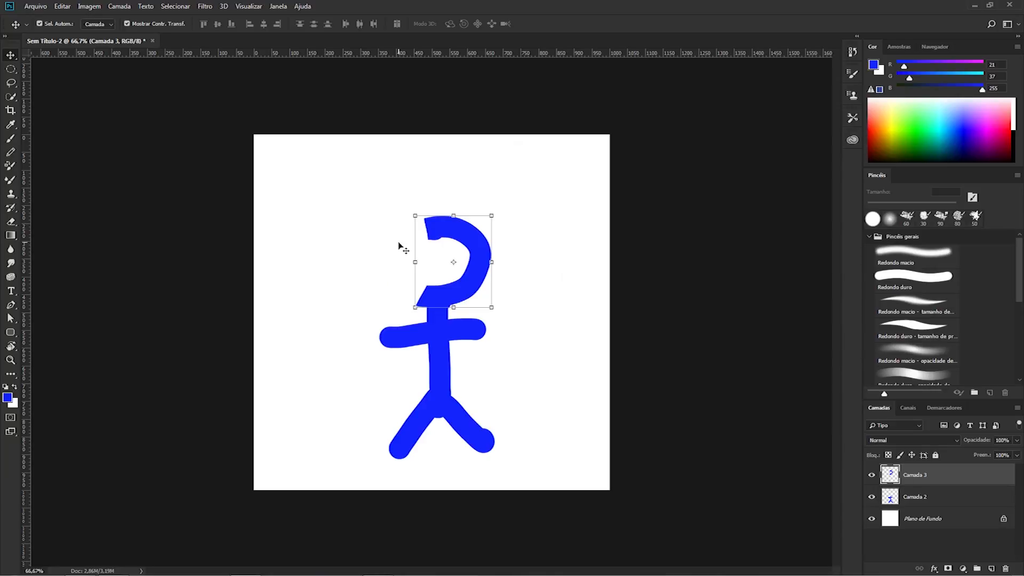
{"action": "key", "text": "ctrl+z"}
{"action": "key", "text": "ctrl+z"}
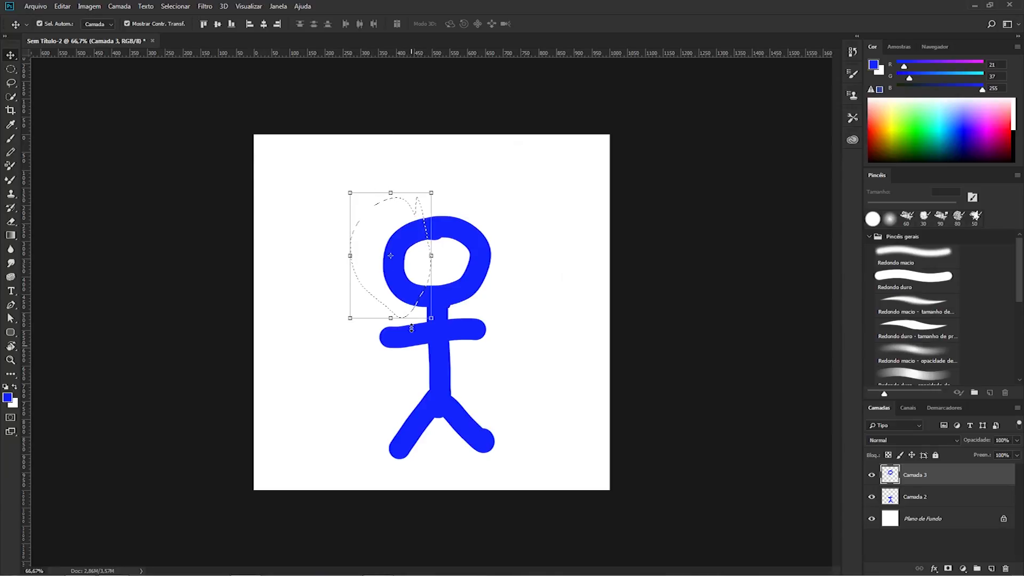
{"action": "key", "text": "ctrl+d"}
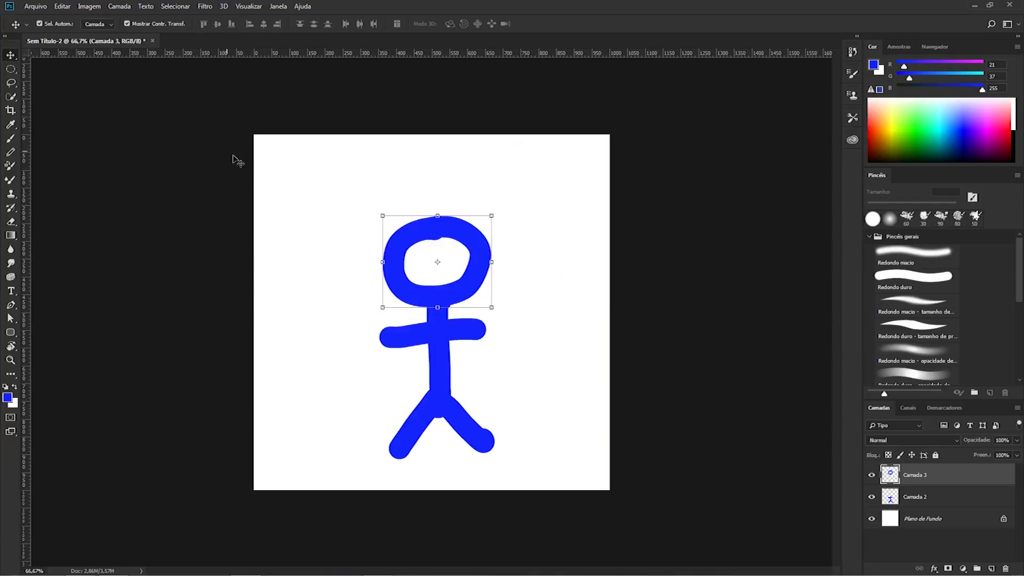
Outline the right half of the head with a five-cornered Polygonal Lasso selection, and clear the selection.
{"action": "left_click", "coordinate": [11, 83]}
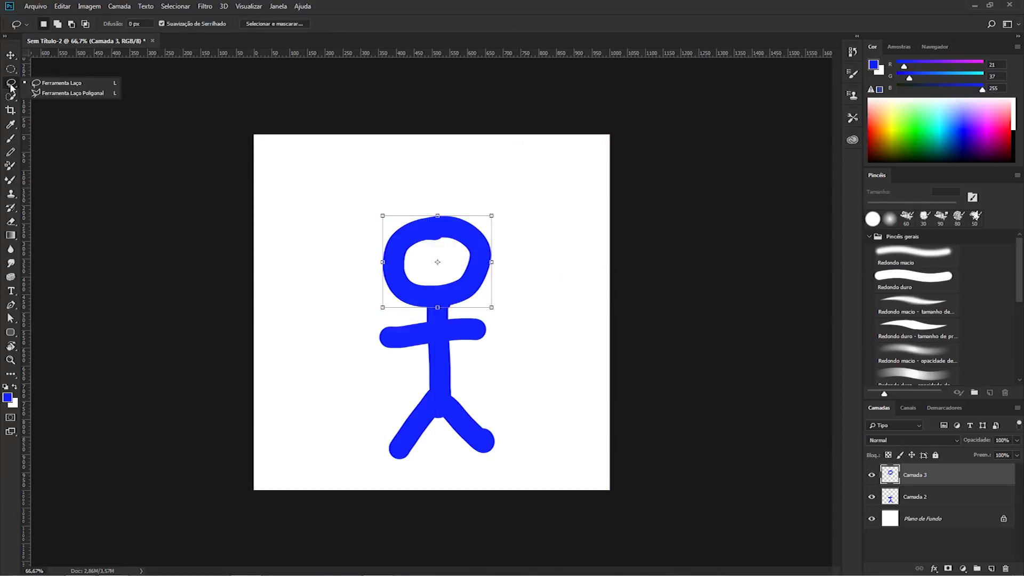
{"action": "left_click", "coordinate": [47, 93]}
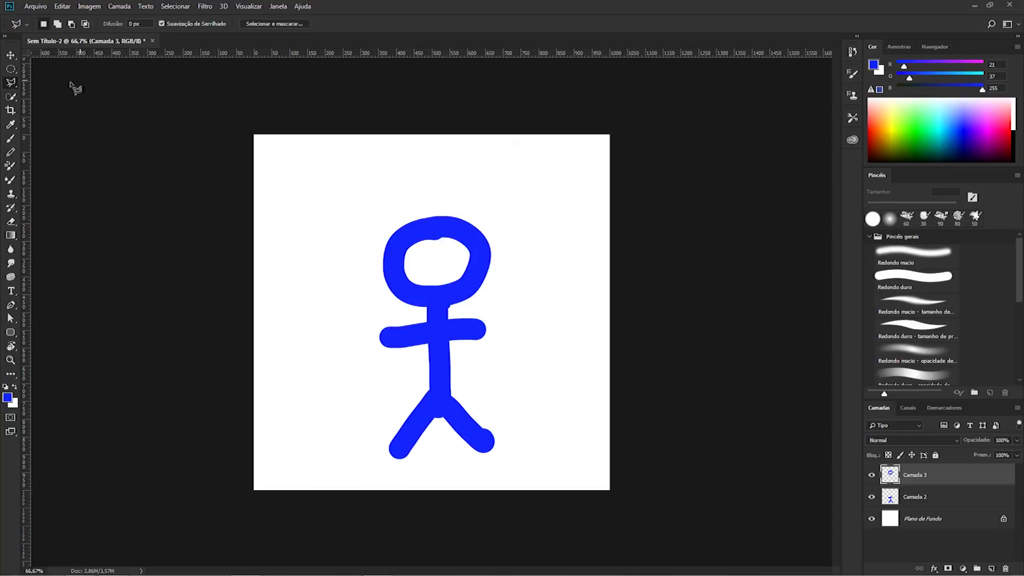
{"action": "left_click", "coordinate": [431, 196]}
{"action": "left_click", "coordinate": [436, 267]}
{"action": "left_click", "coordinate": [522, 321]}
{"action": "left_click", "coordinate": [569, 260]}
{"action": "left_click", "coordinate": [531, 171]}
{"action": "left_click", "coordinate": [432, 195]}
{"action": "key", "text": "ctrl+d"}
Sample the head's blue with the Eyedropper, and choose green (RGB 0, 247, 118) as the Mixer Brush colour.
{"action": "left_click", "coordinate": [11, 126]}
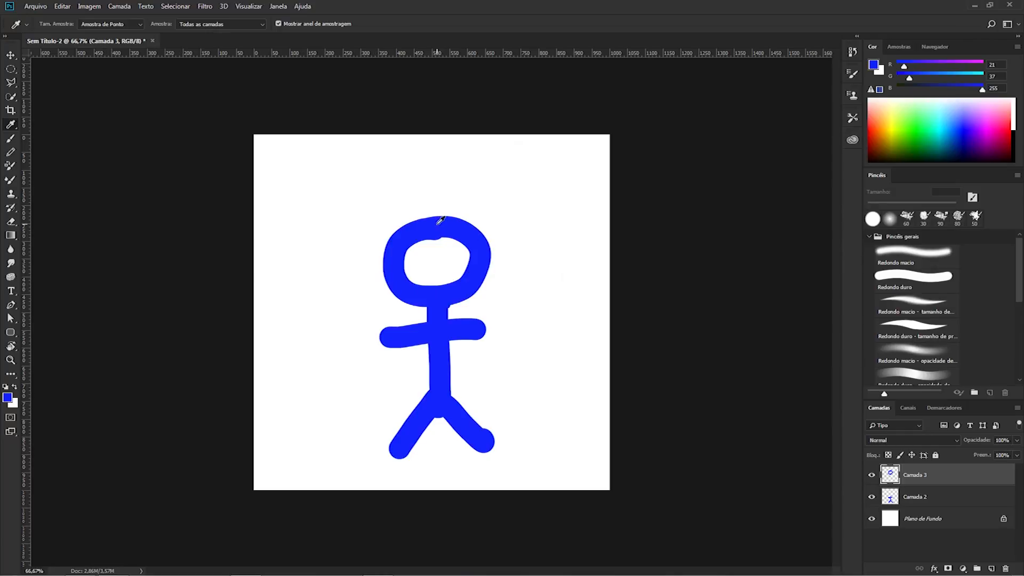
{"action": "left_click_drag", "start_coordinate": [450, 223], "coordinate": [459, 216]}
{"action": "key", "text": "b"}
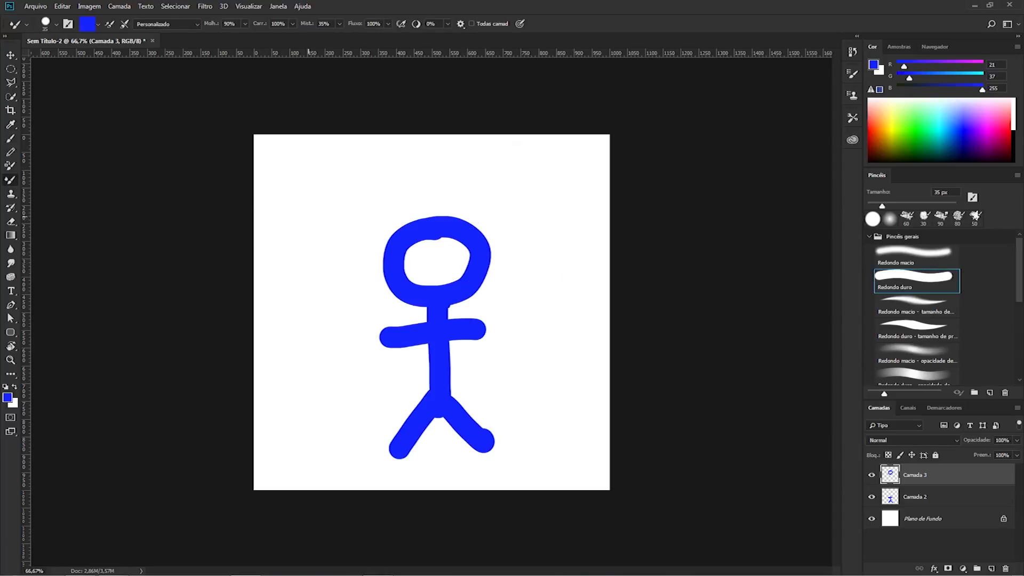
{"action": "left_click", "coordinate": [905, 133]}
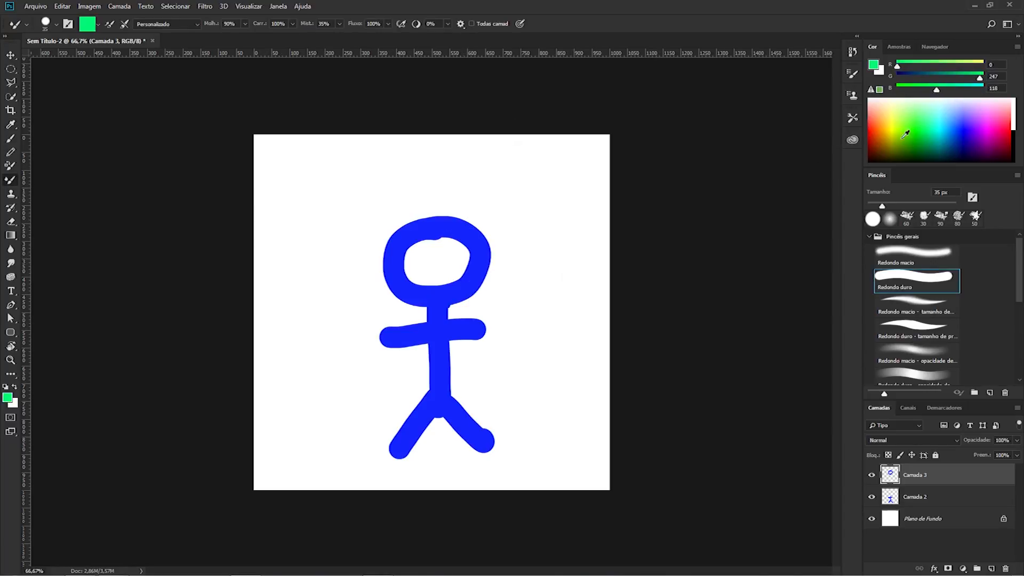
Paint a green zigzag to the right of the head and a purple (RGB 165, 0, 136) zigzag to its left.
{"action": "mouse_move", "coordinate": [516, 196]}
{"action": "left_mouse_down"}
{"action": "mouse_move", "coordinate": [523, 269]}
{"action": "mouse_move", "coordinate": [547, 319]}
{"action": "left_mouse_up"}
{"action": "left_click", "coordinate": [966, 134]}
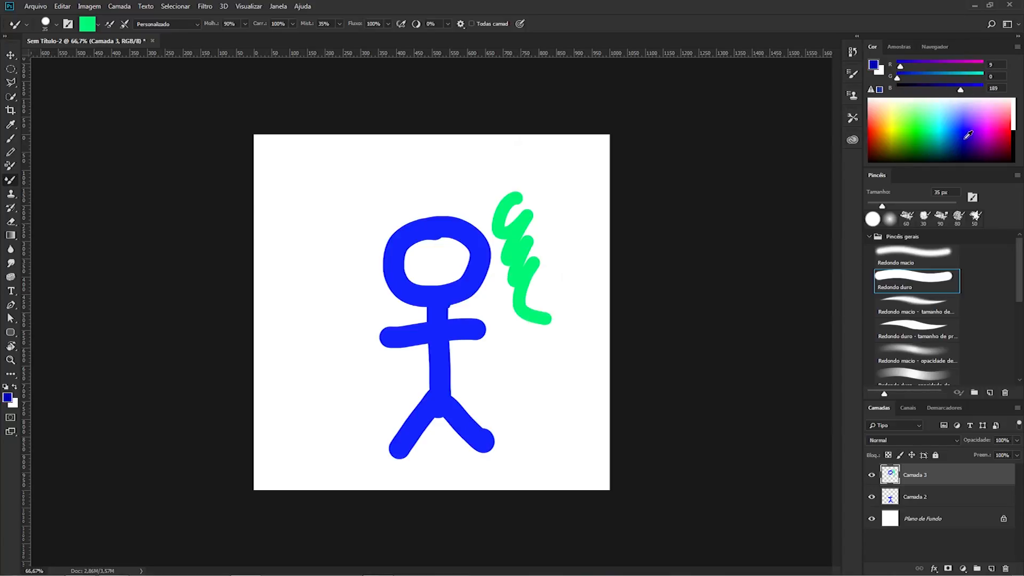
{"action": "left_click_drag", "start_coordinate": [373, 199], "coordinate": [314, 349]}
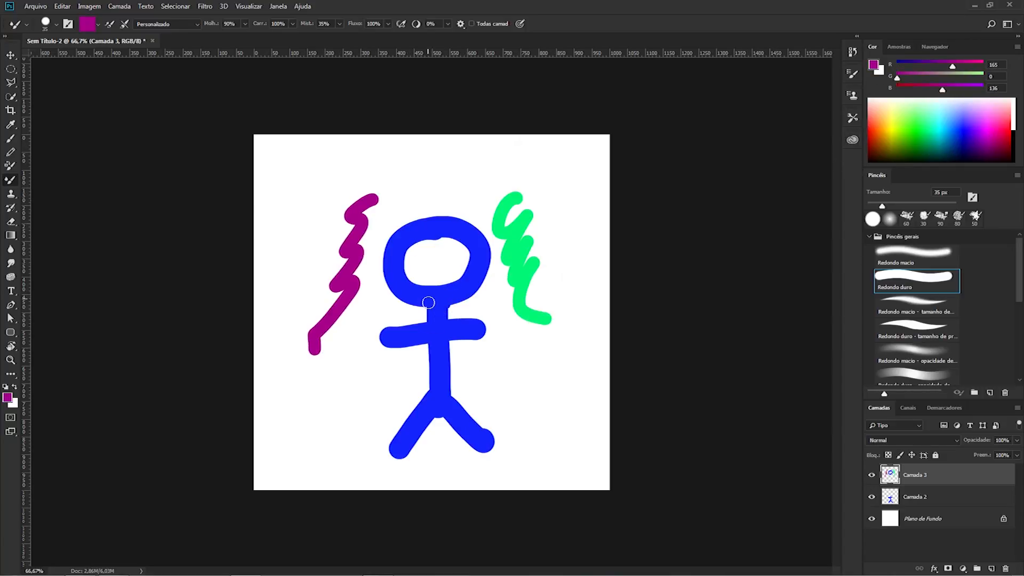
Sample the head's blue with the Eyedropper and paint a small scribble above the head with the Mixer Brush.
{"action": "key", "text": "i"}
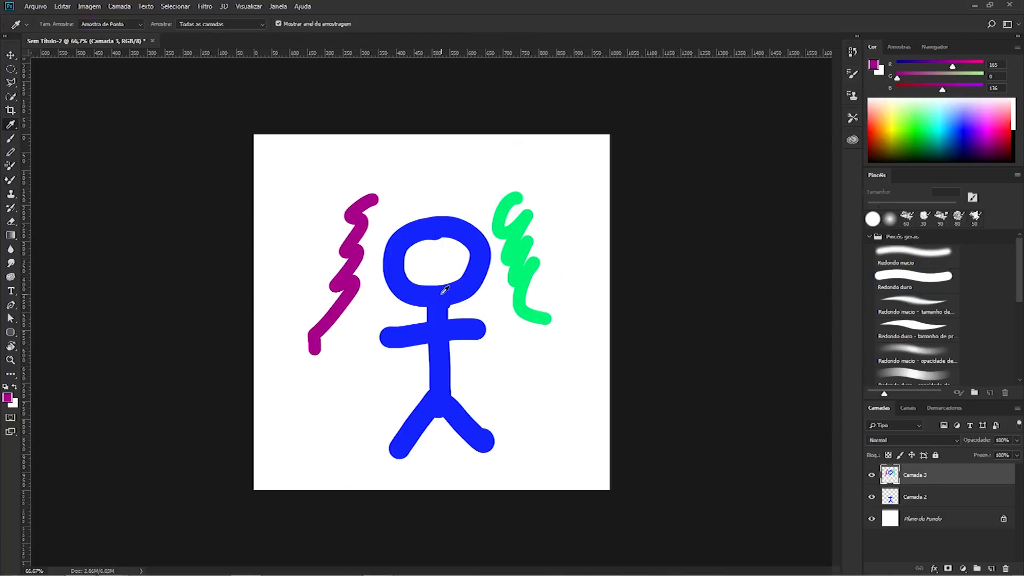
{"action": "left_click", "coordinate": [440, 292]}
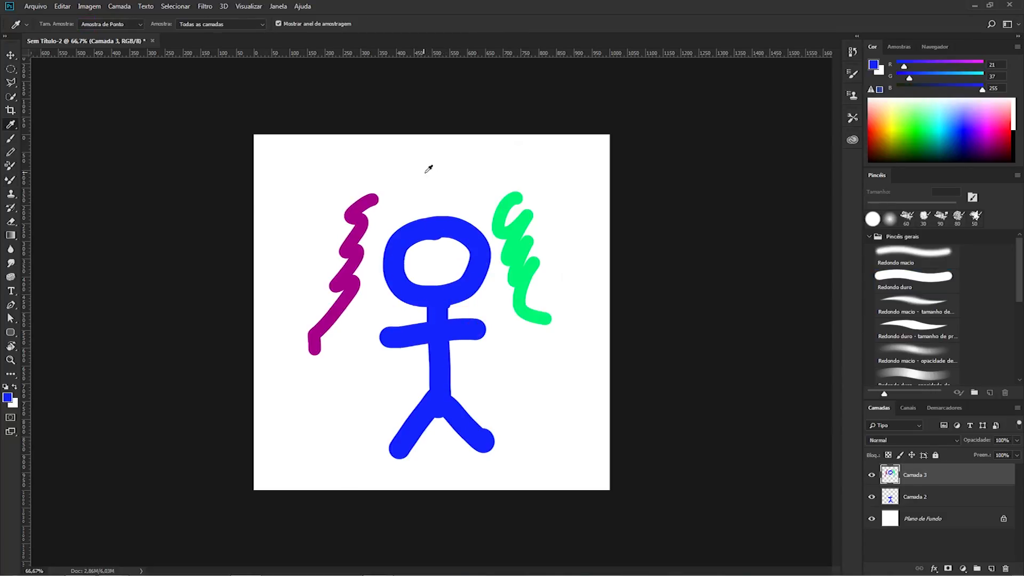
{"action": "key", "text": "b"}
{"action": "left_click_drag", "start_coordinate": [437, 184], "coordinate": [502, 178]}
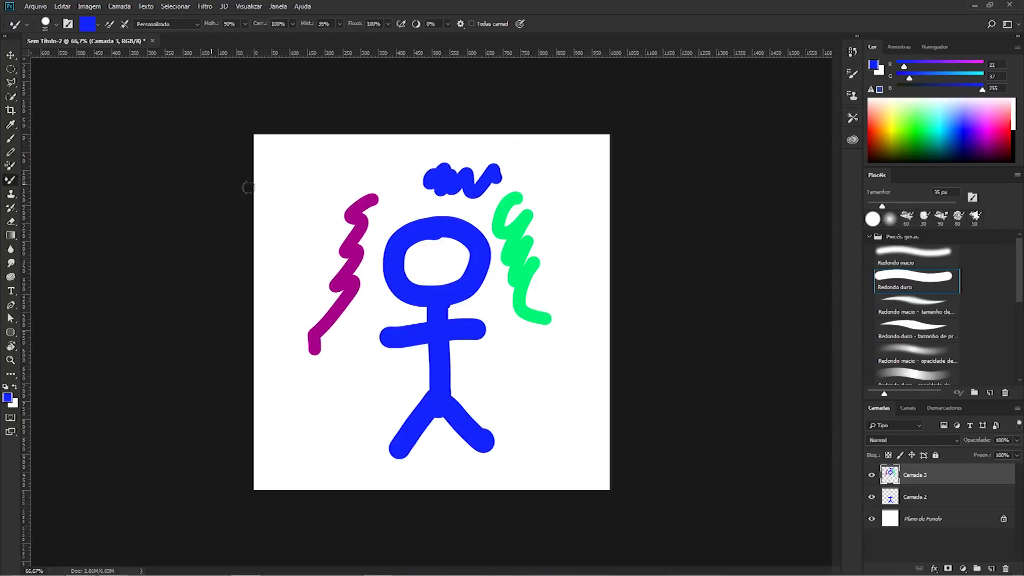
Sample the green zigzag's colour with the Eyedropper and paint a squiggle beside the figure's left leg with the 30 px Brush.
{"action": "left_click", "coordinate": [11, 126]}
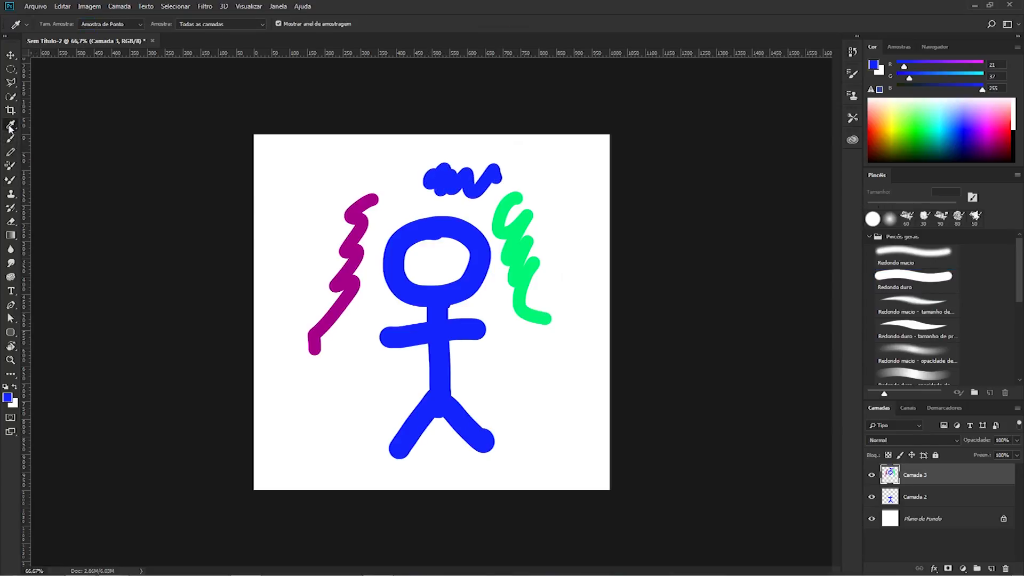
{"action": "left_click", "coordinate": [504, 220]}
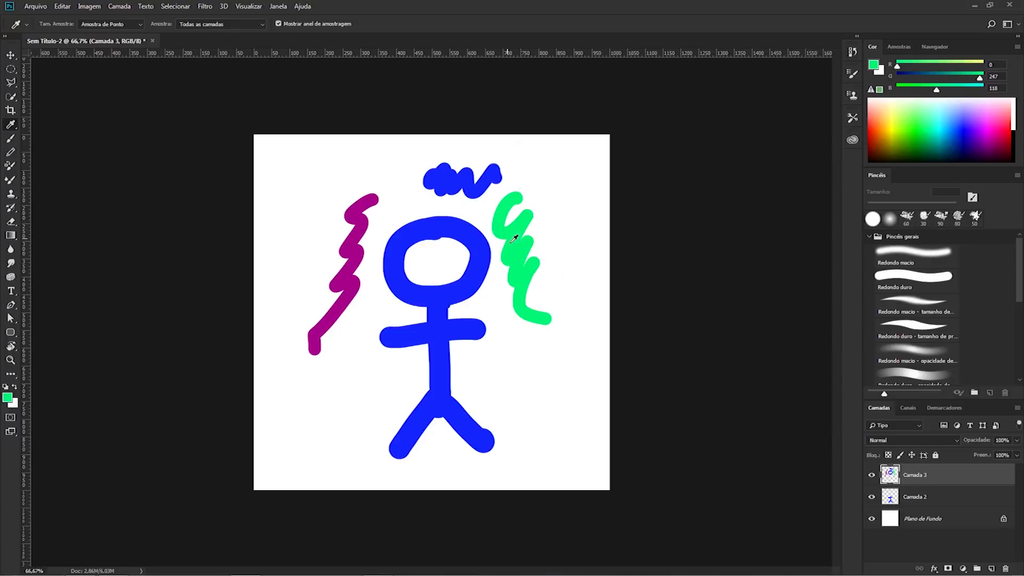
{"action": "left_click", "coordinate": [11, 138]}
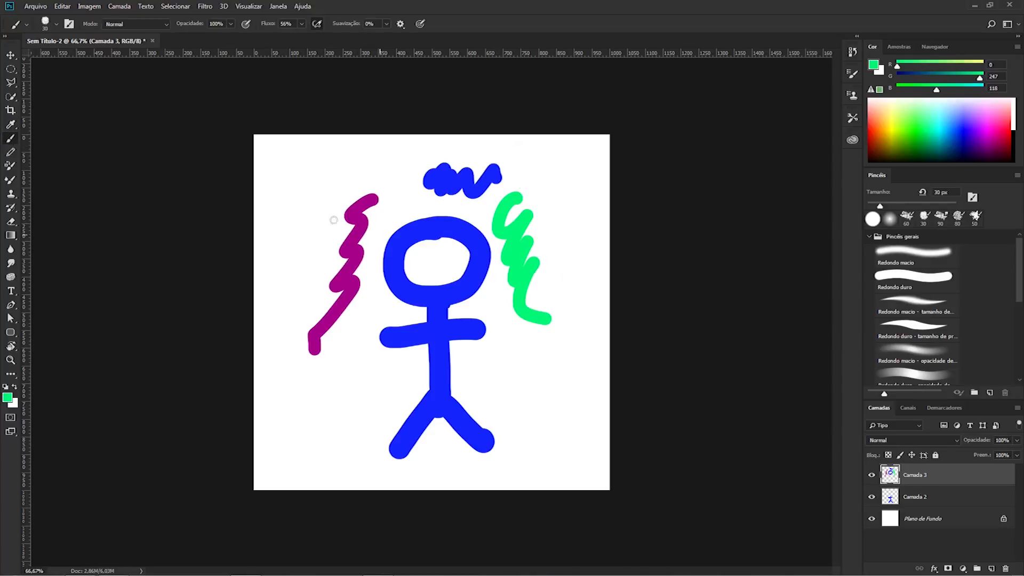
{"action": "mouse_move", "coordinate": [339, 381]}
{"action": "left_mouse_down"}
{"action": "mouse_move", "coordinate": [340, 414]}
{"action": "mouse_move", "coordinate": [303, 422]}
{"action": "mouse_move", "coordinate": [323, 453]}
{"action": "left_mouse_up"}
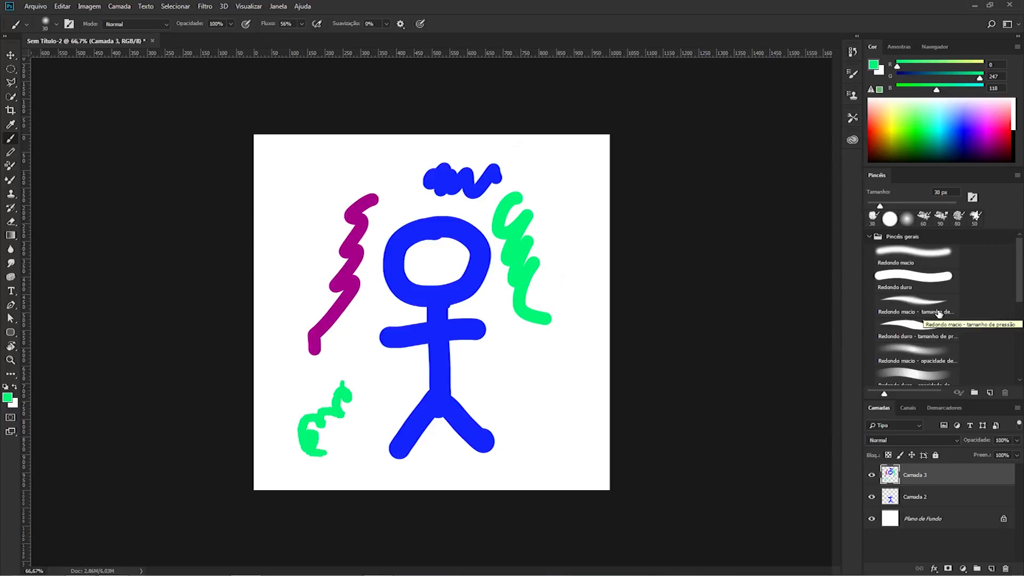
Choose the Redondo macio - tamanho de pressão brush preset for the Brush tool.
{"action": "left_click", "coordinate": [939, 314]}
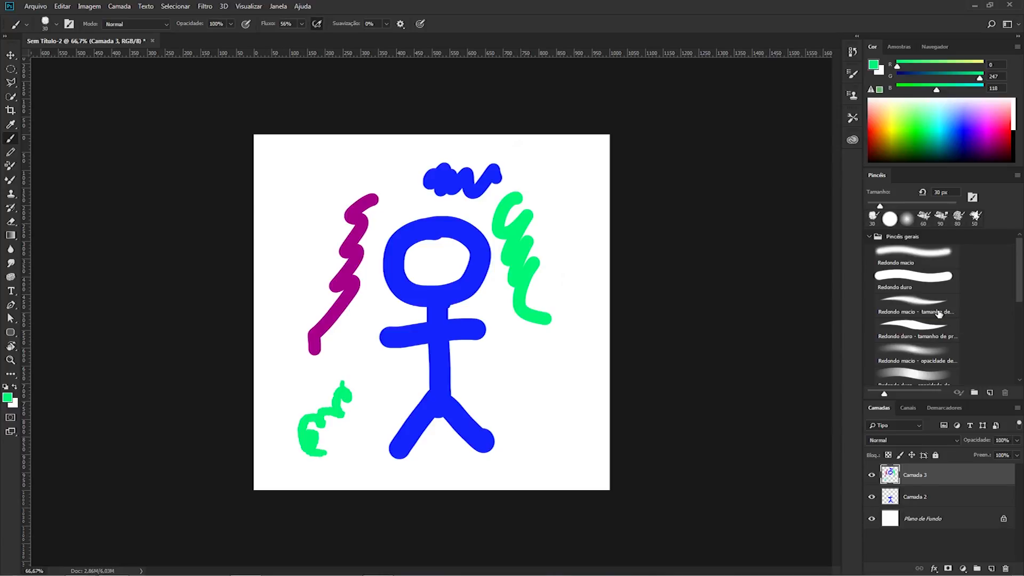